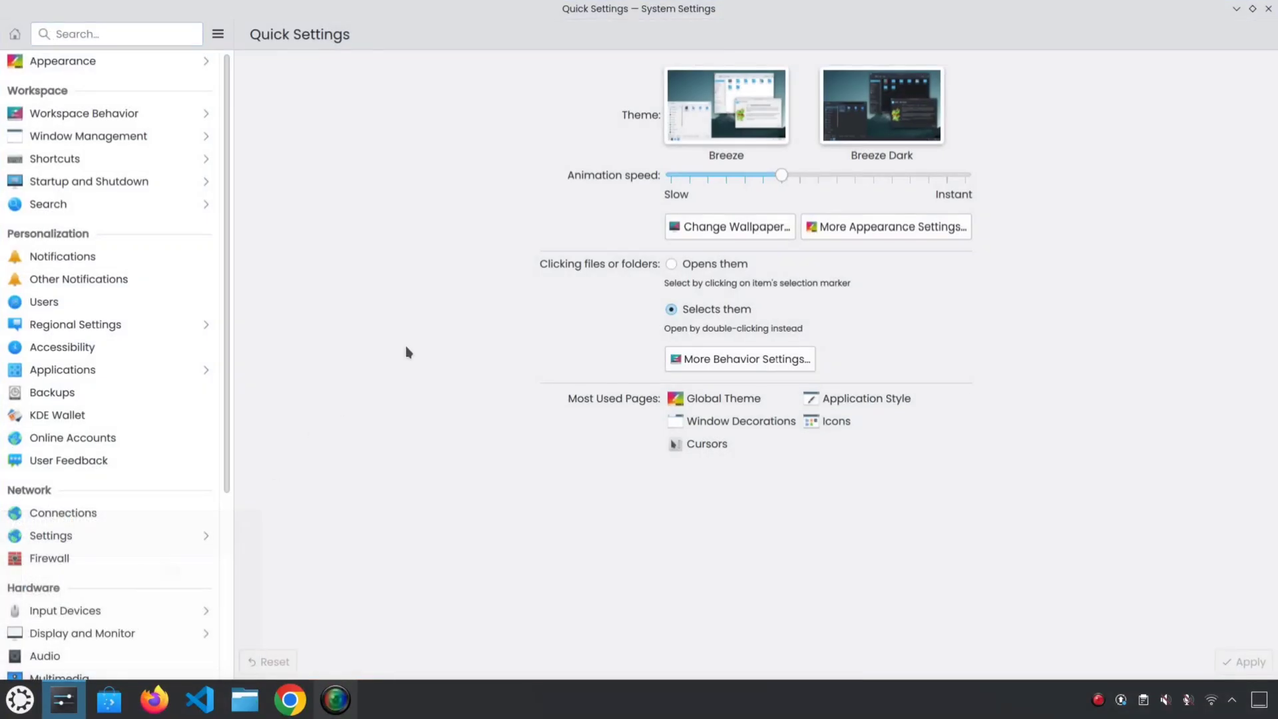
Open Appearance to show the Global Theme page with the installed themes, Kubuntu current.
left_click(178, 66)
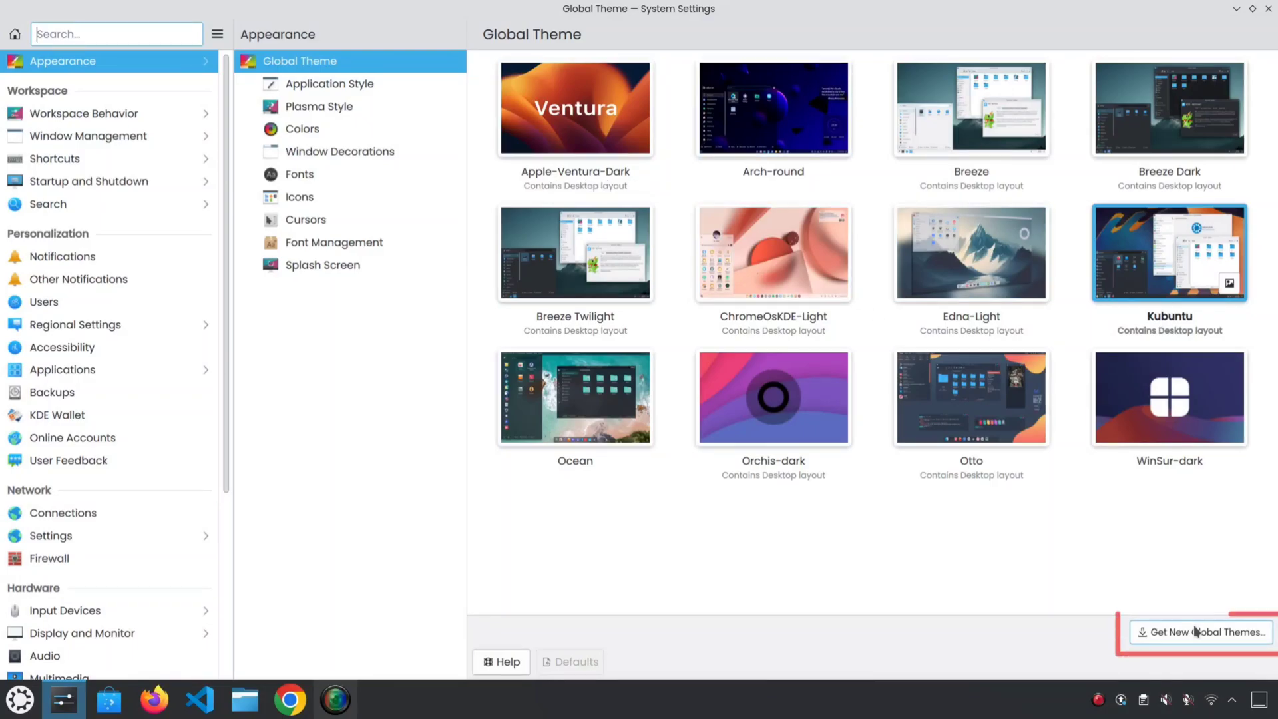
Search online global themes for 'apple-ventura' and update Apple-Ventura-Dark so it installs.
left_click(1172, 633)
type("app")
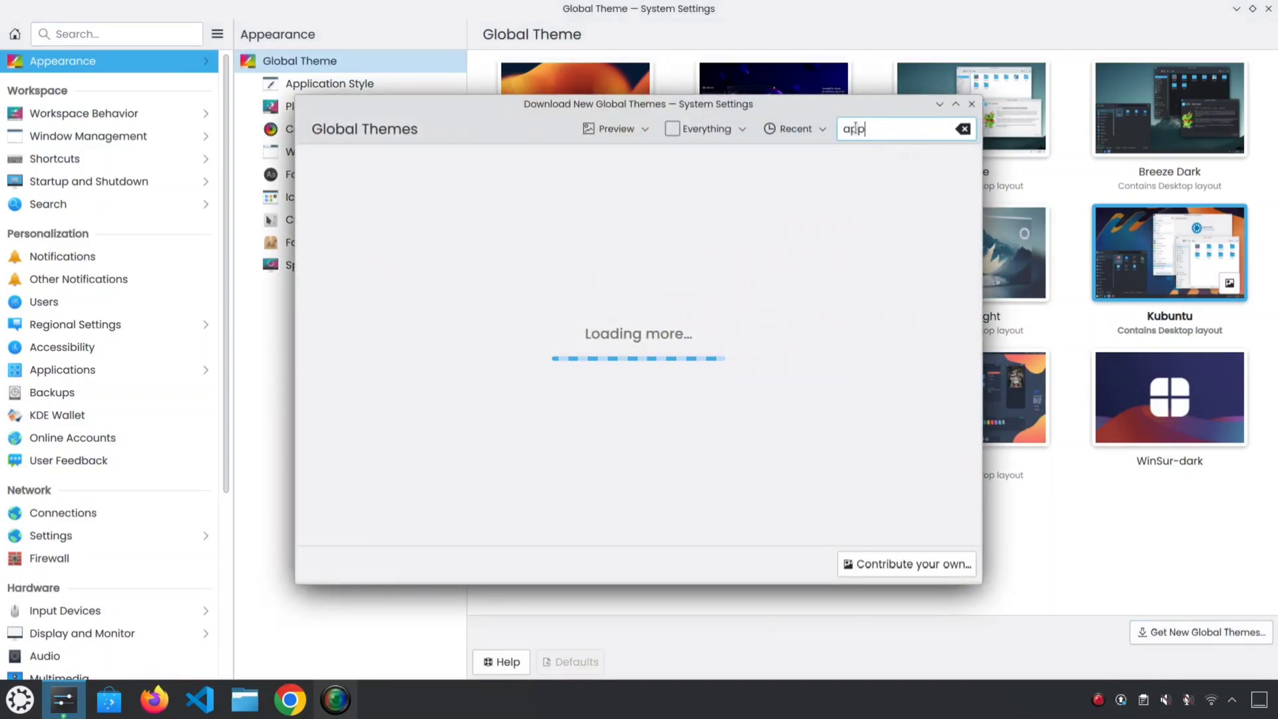
type("le-ventura")
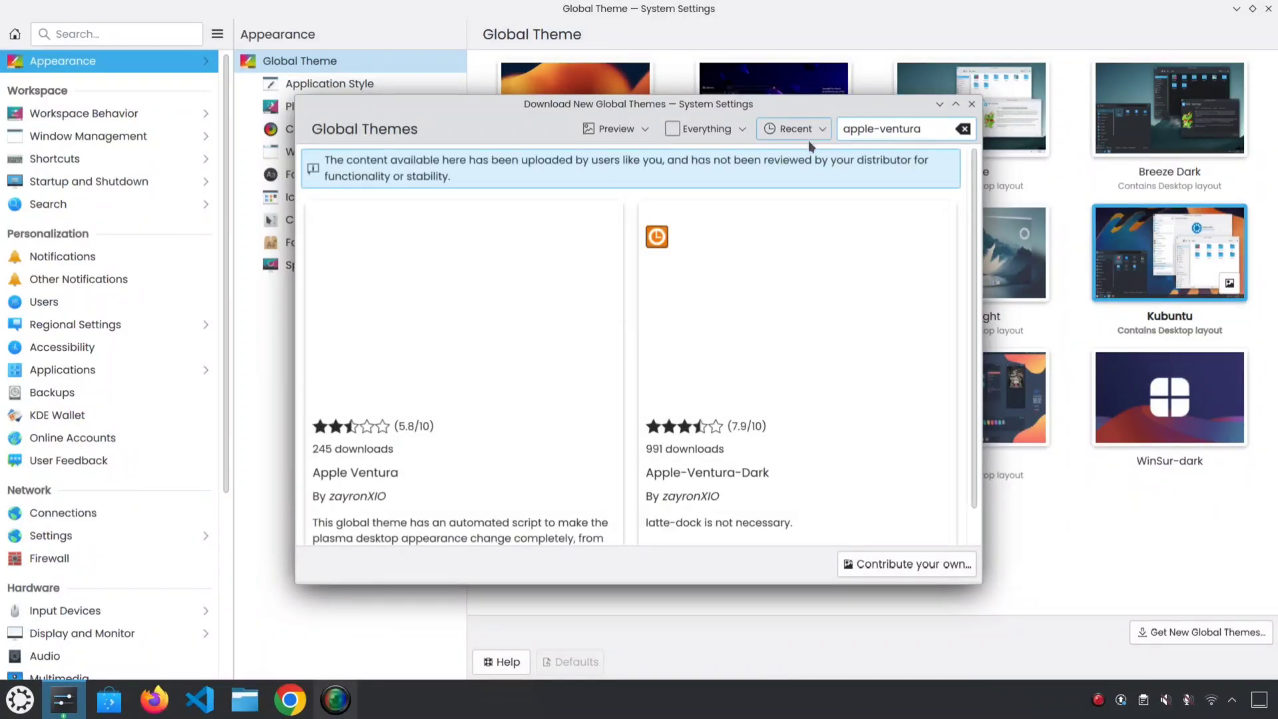
mouse_move(852, 242)
left_click_drag(789, 107, 736, 95)
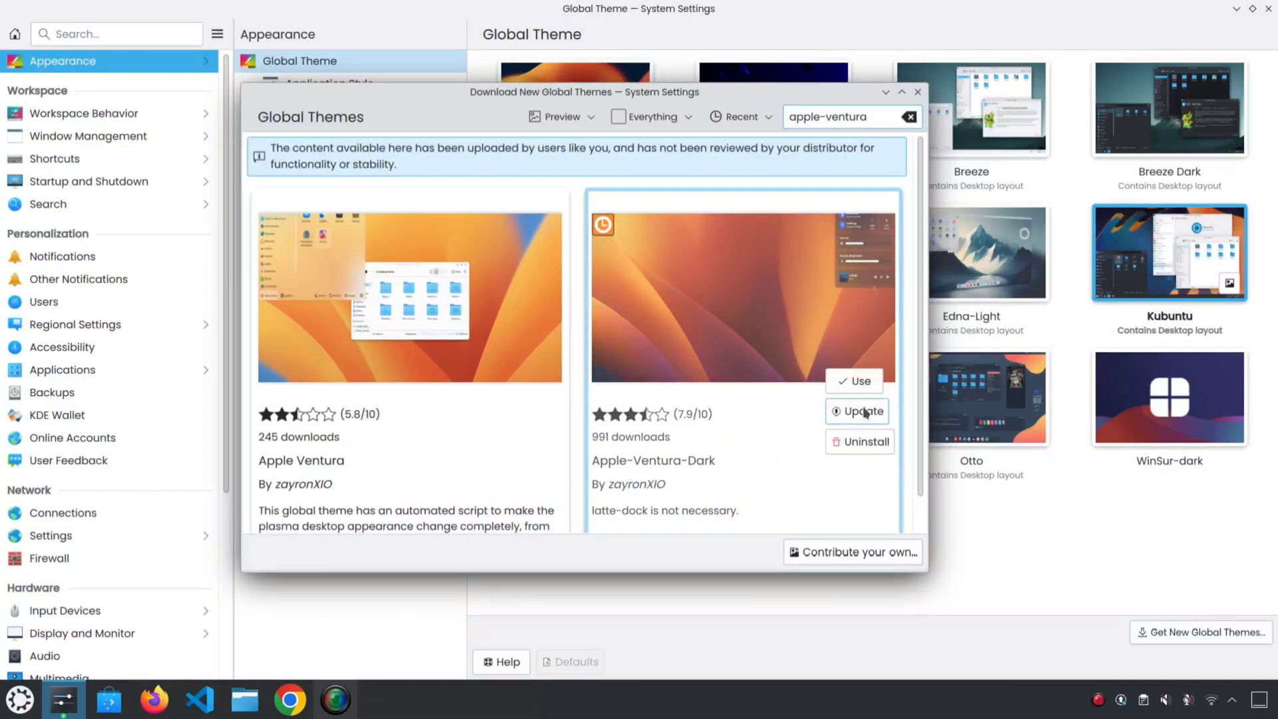
left_click(864, 412)
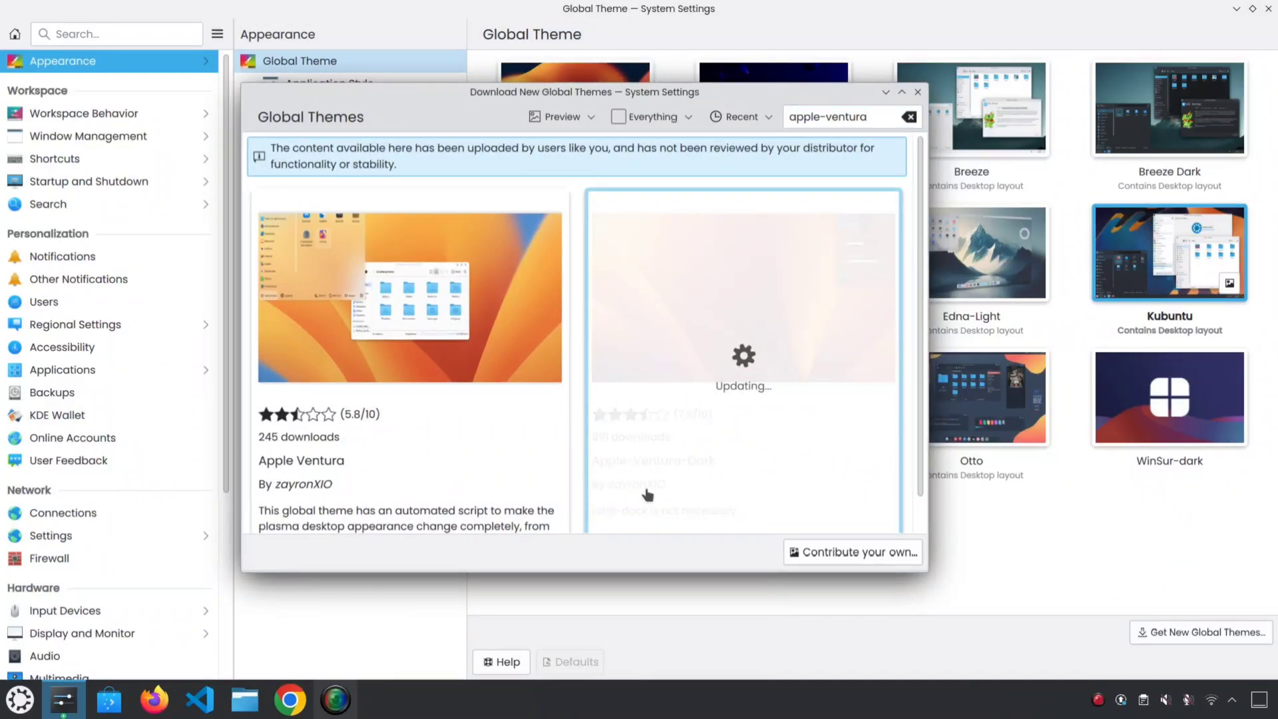
scroll(717, 357, "down", 1)
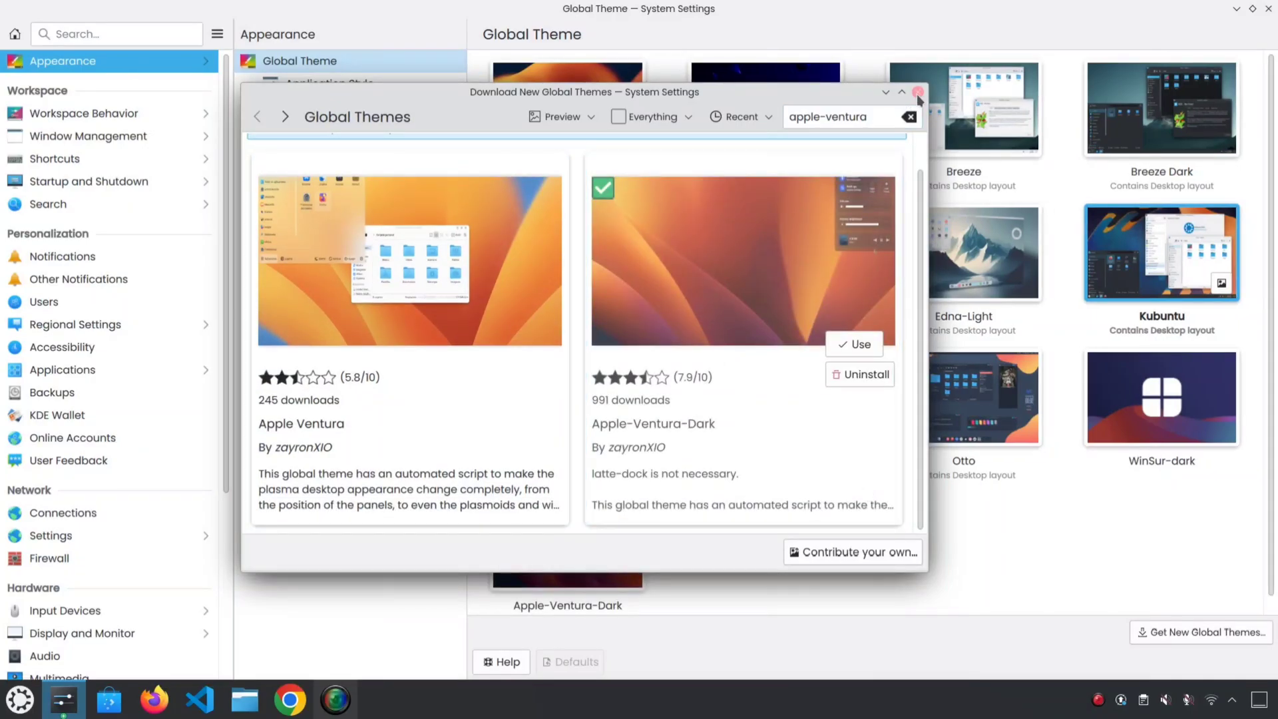
key("Escape")
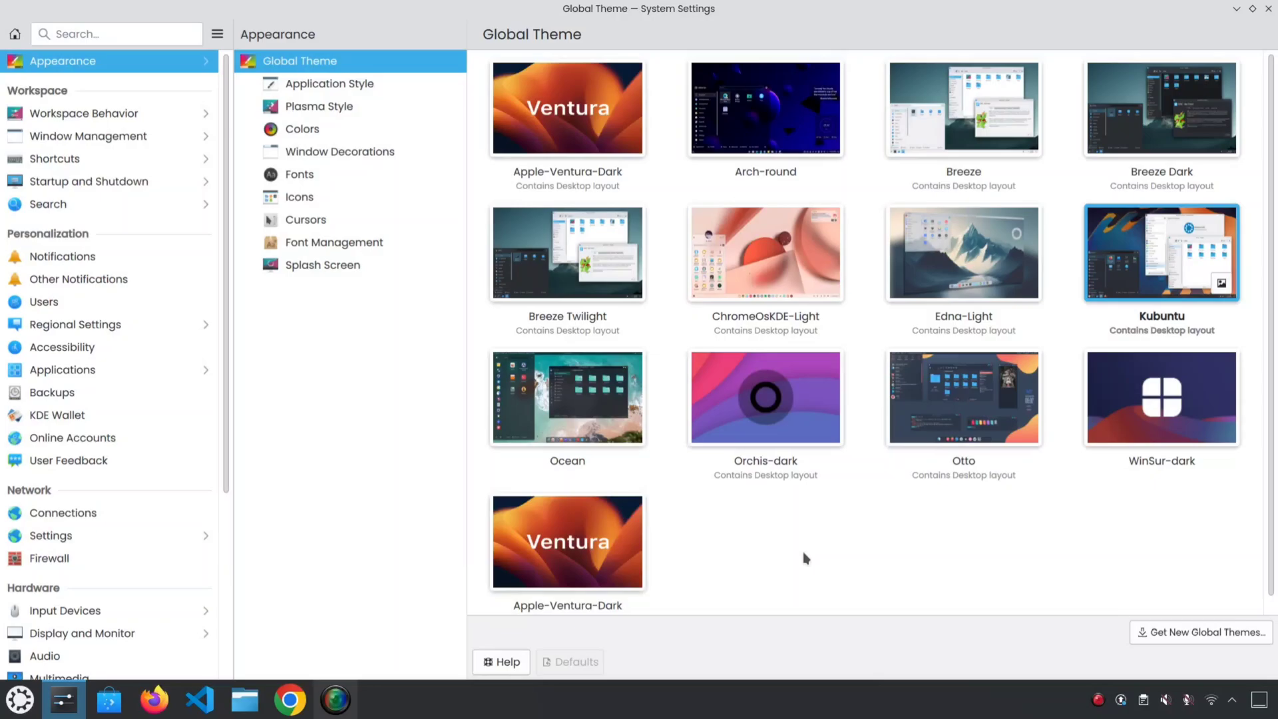
Apply Apple-Ventura-Dark as the global theme, including its desktop and window layout.
left_click(576, 522)
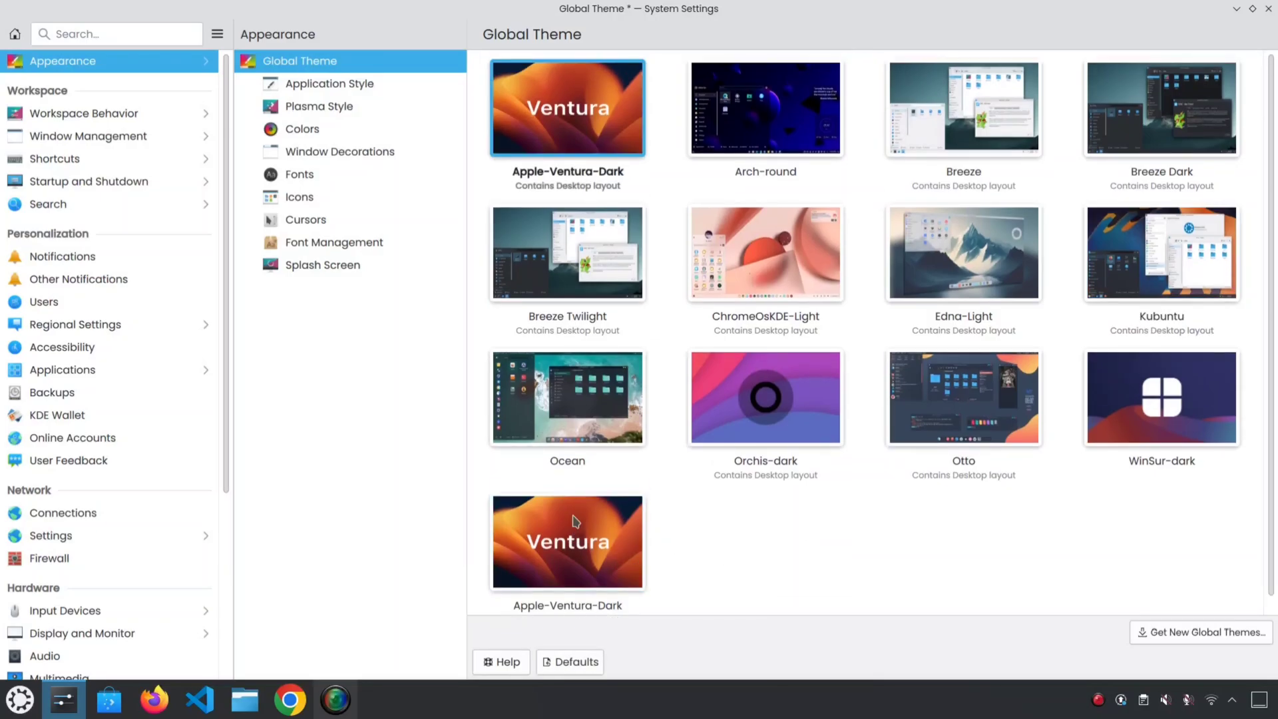
left_click(575, 522)
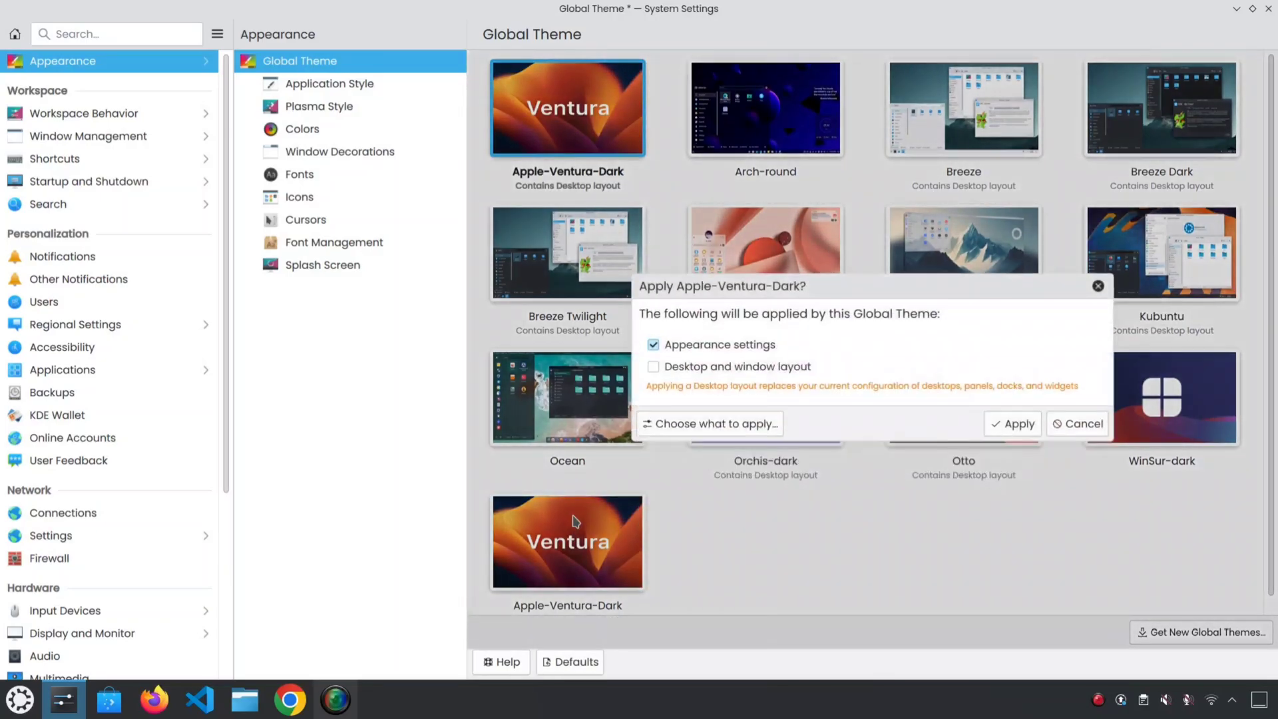
left_click(653, 370)
left_click(1019, 424)
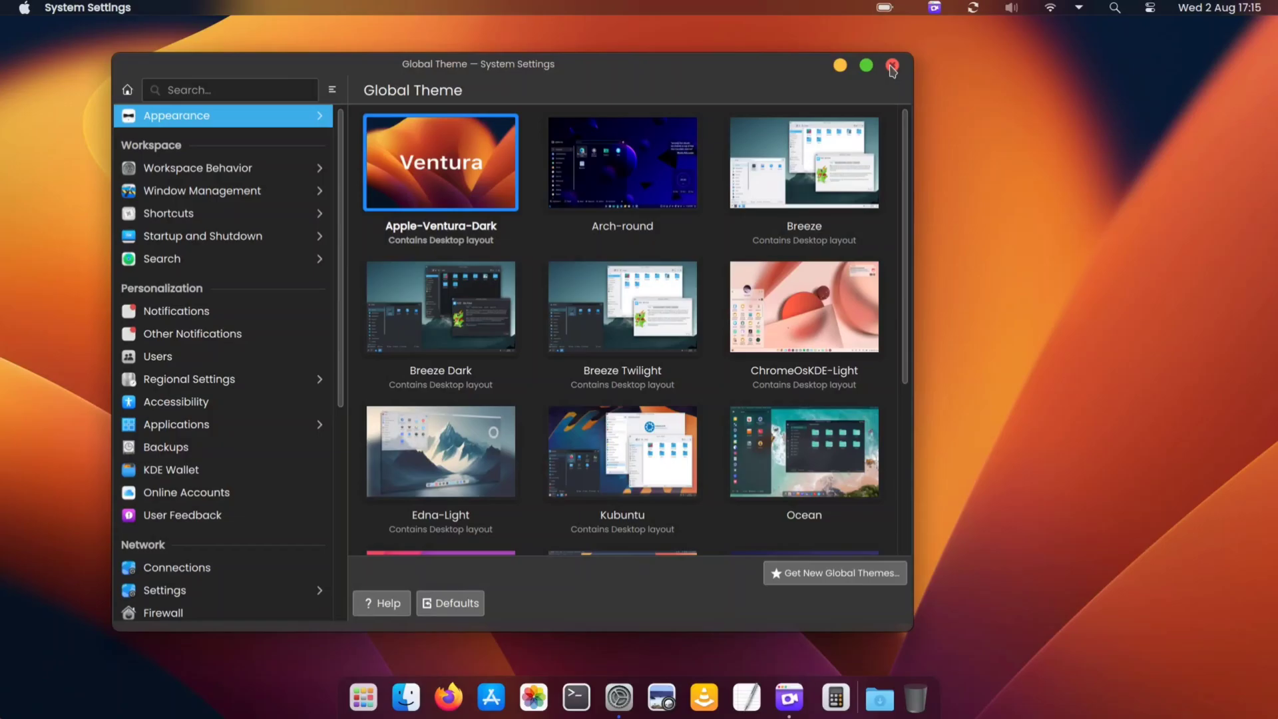
Close the System Settings window.
left_click(892, 66)
key("super")
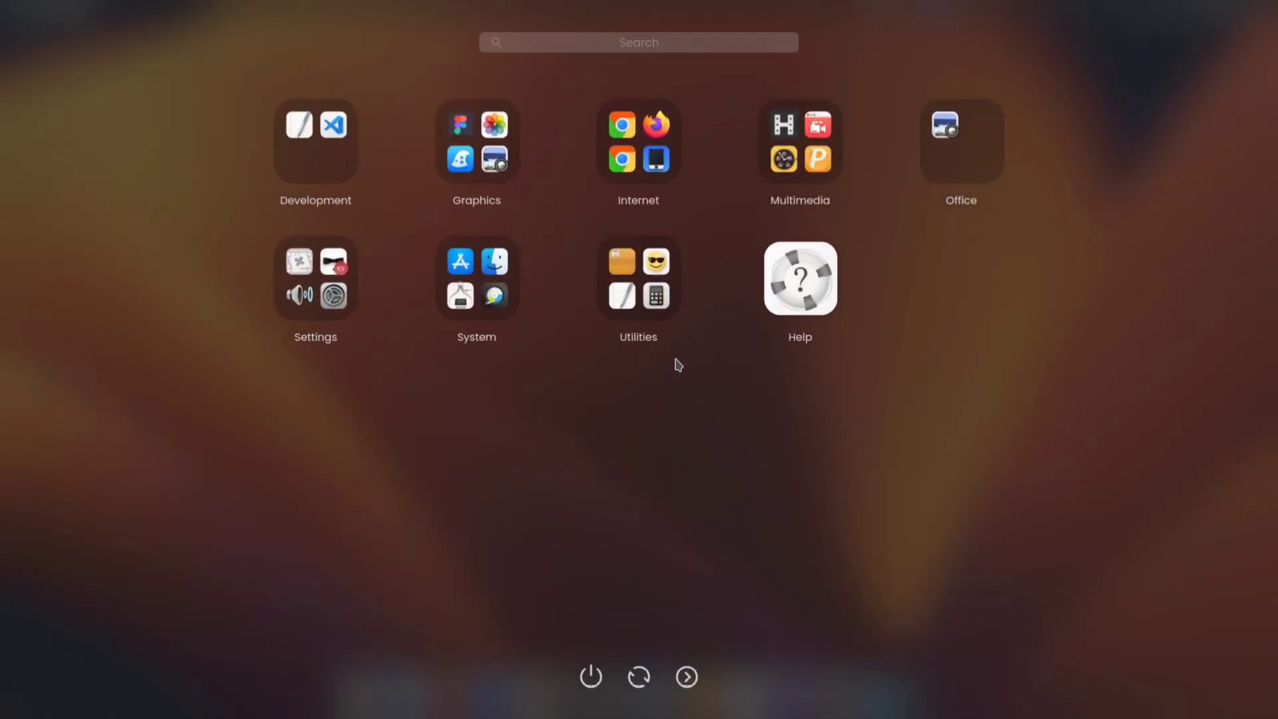
left_click(676, 362)
Open and close the battery, network and control centre popups in the top bar.
left_click(884, 7)
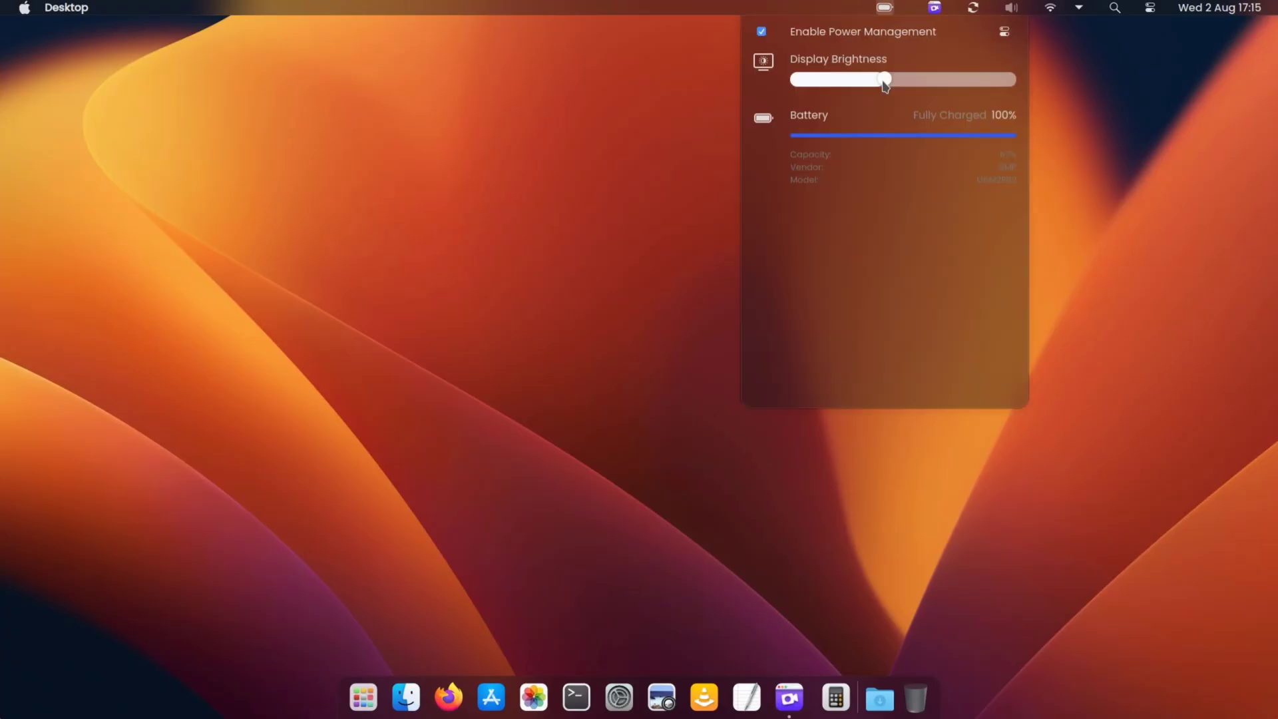
left_click(1087, 40)
left_click(1051, 8)
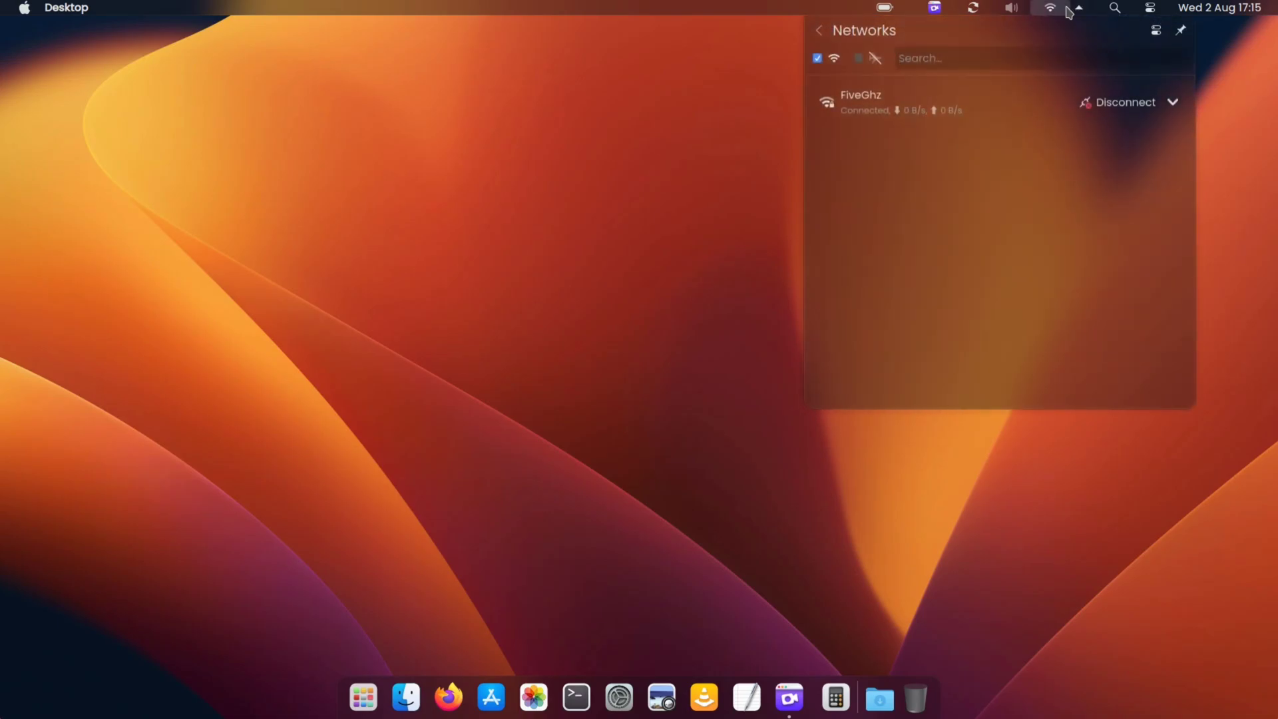
left_click(1050, 7)
left_click(1150, 7)
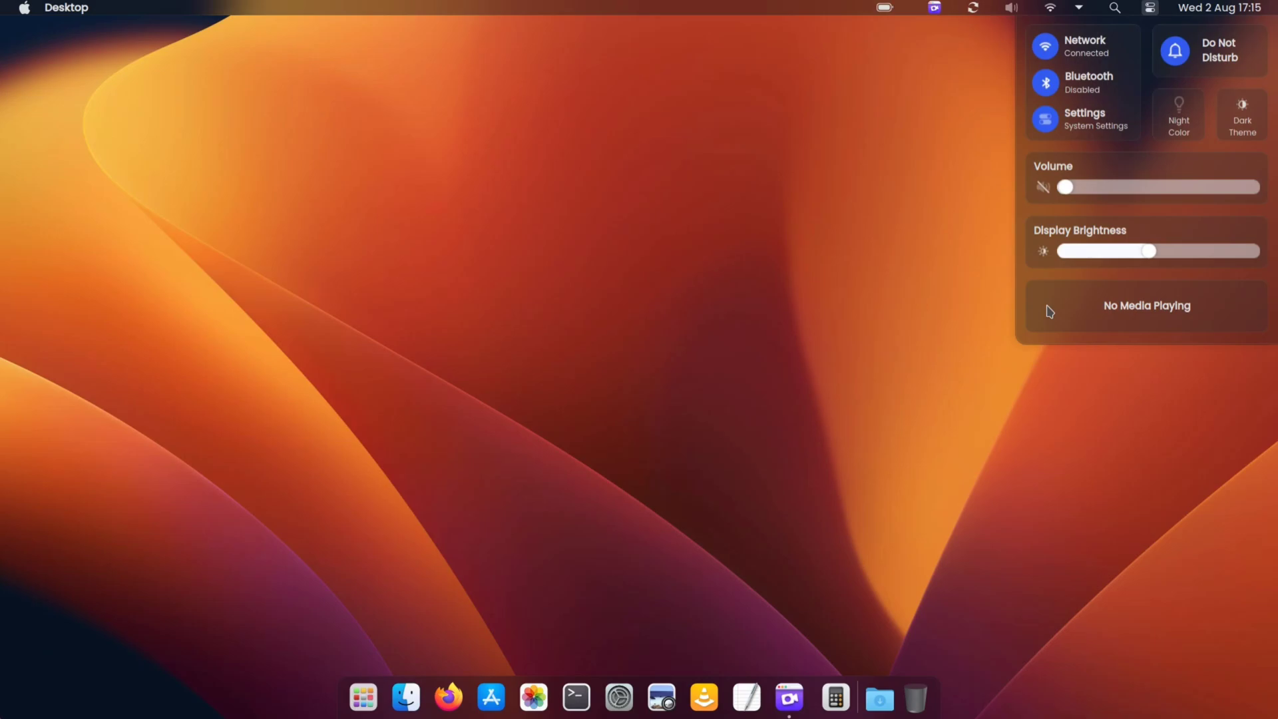
left_click(897, 148)
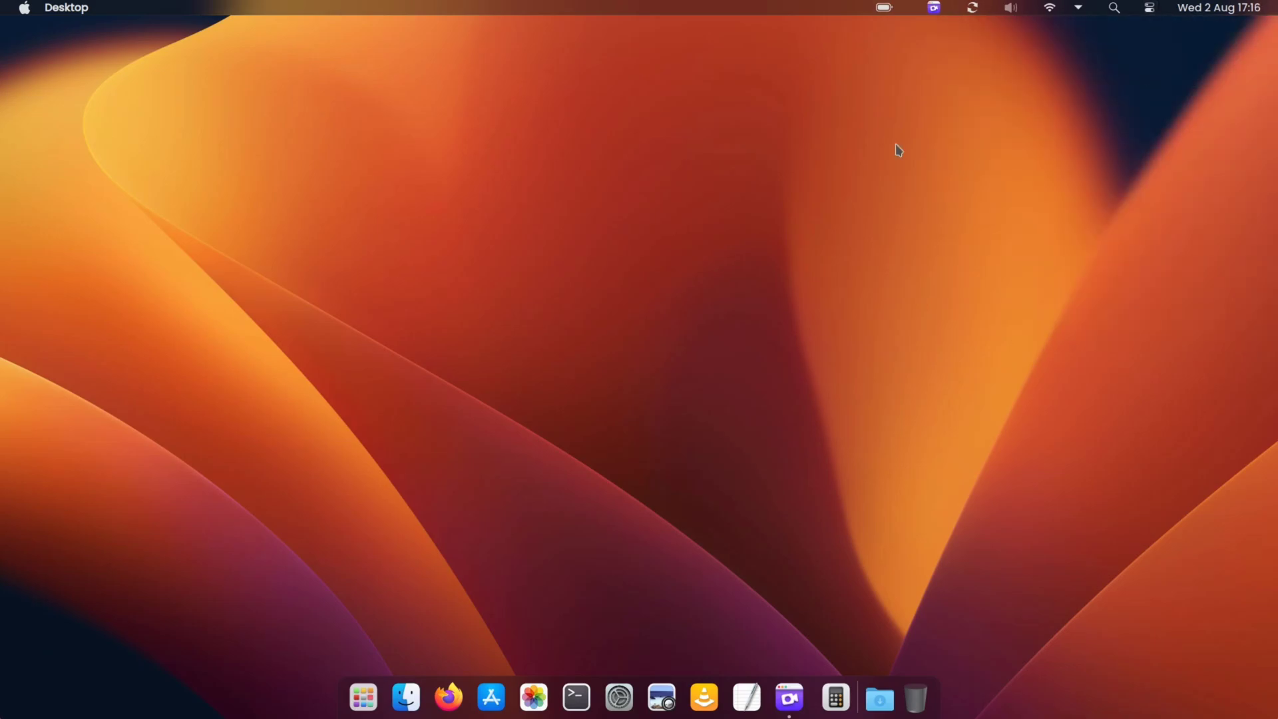
Apply the ketsa window decoration in System Settings, then close the window.
left_click(24, 9)
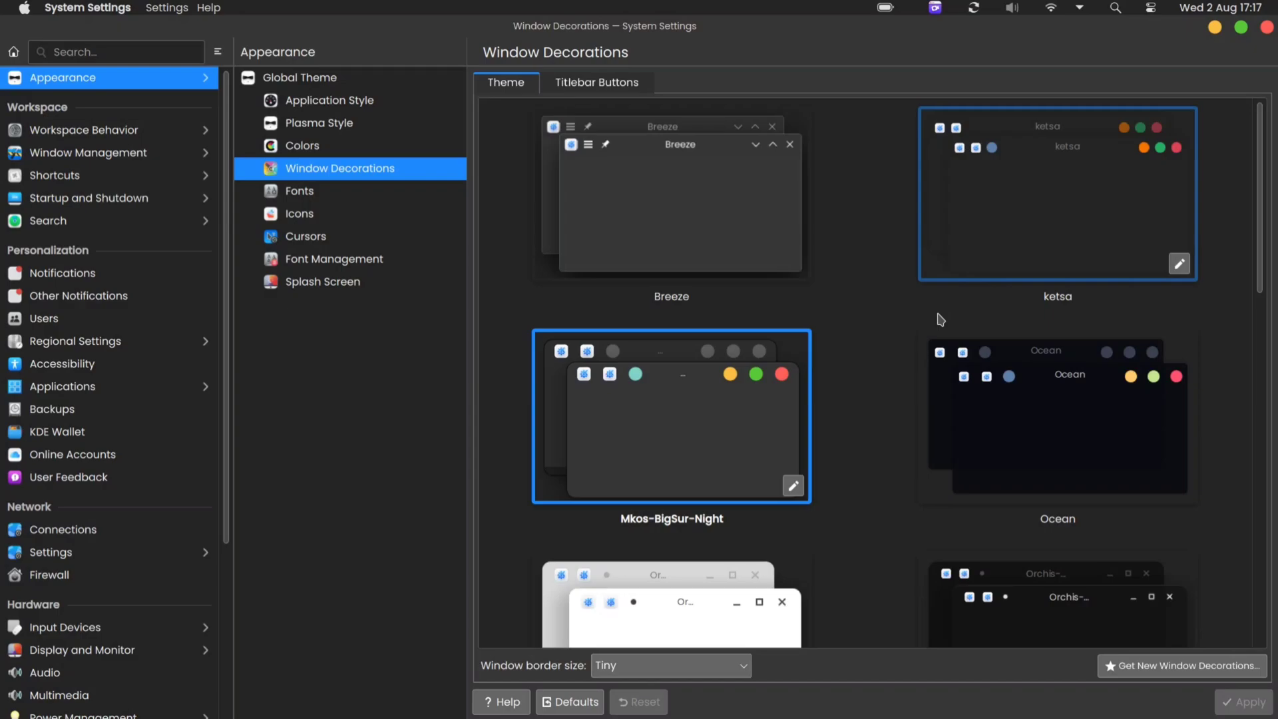
left_click(1114, 172)
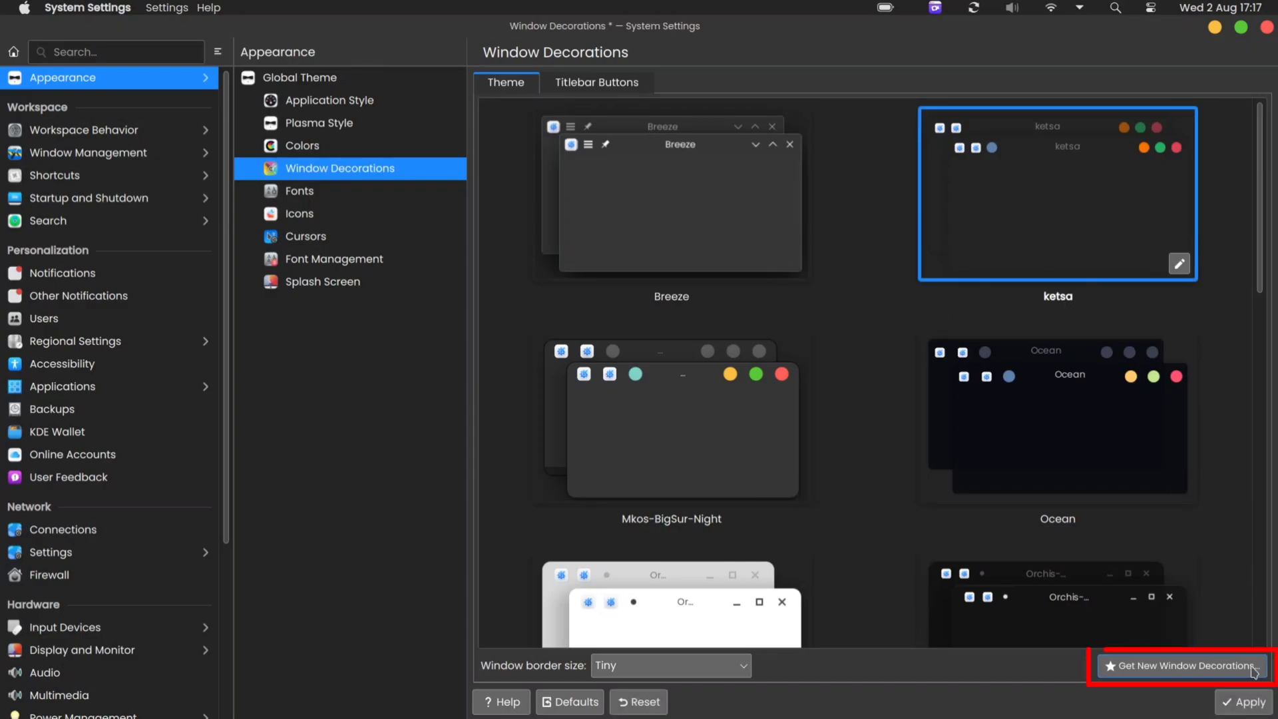
left_click(1251, 710)
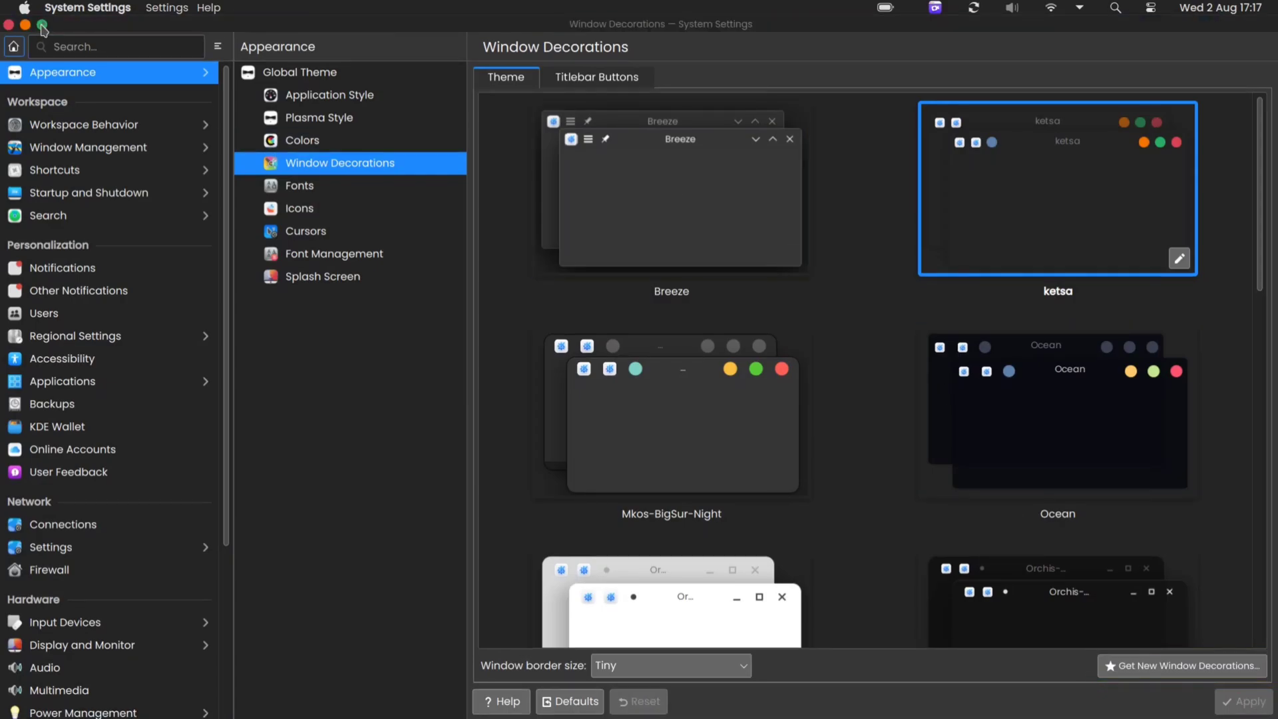
left_click(8, 25)
Launch Kvantum Manager by searching 'kva' in the application launcher.
key("super")
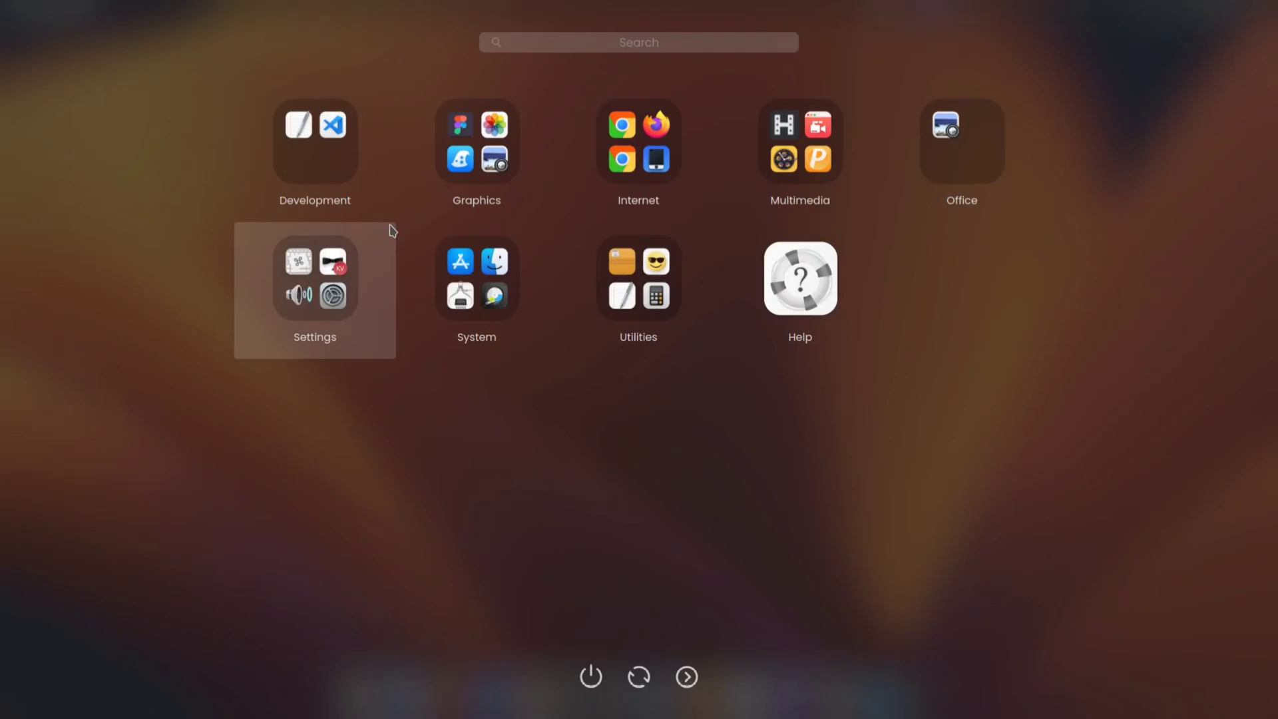
type("kva")
key("Return")
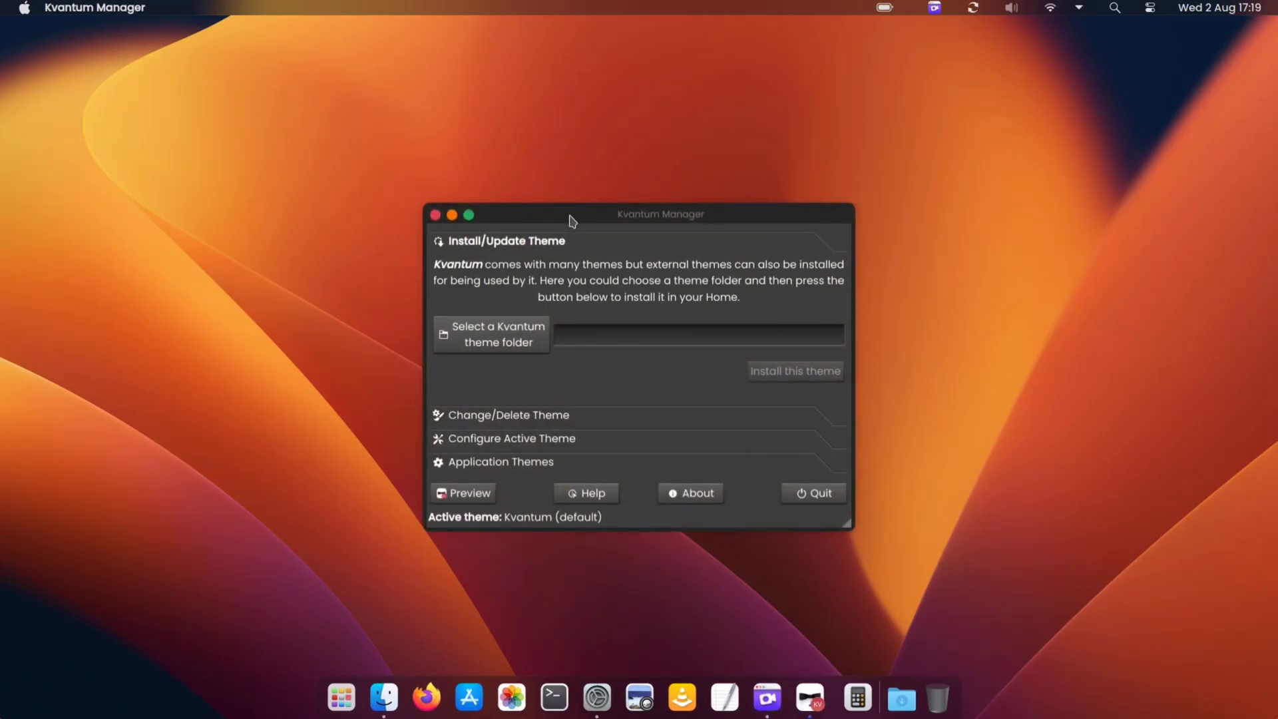
left_click_drag(579, 218, 442, 157)
Select KvMojave under Change/Delete Theme and make it the active Kvantum theme.
left_click(390, 356)
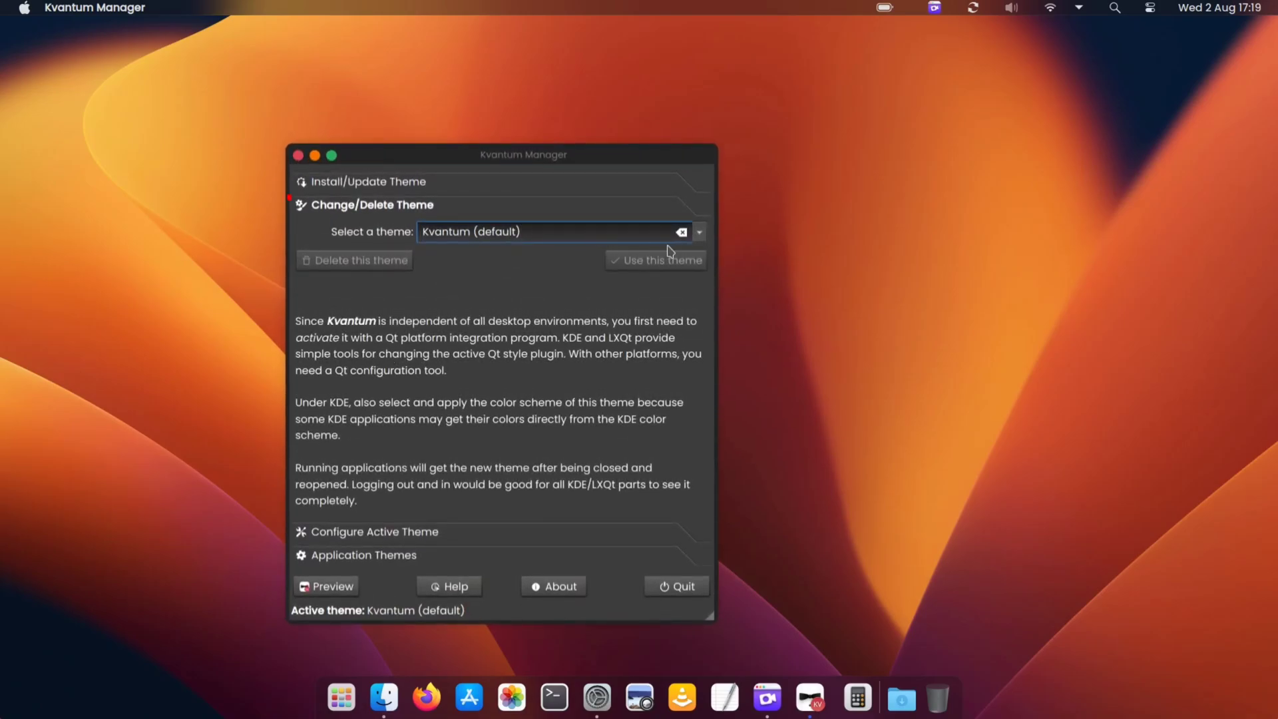
left_click(699, 233)
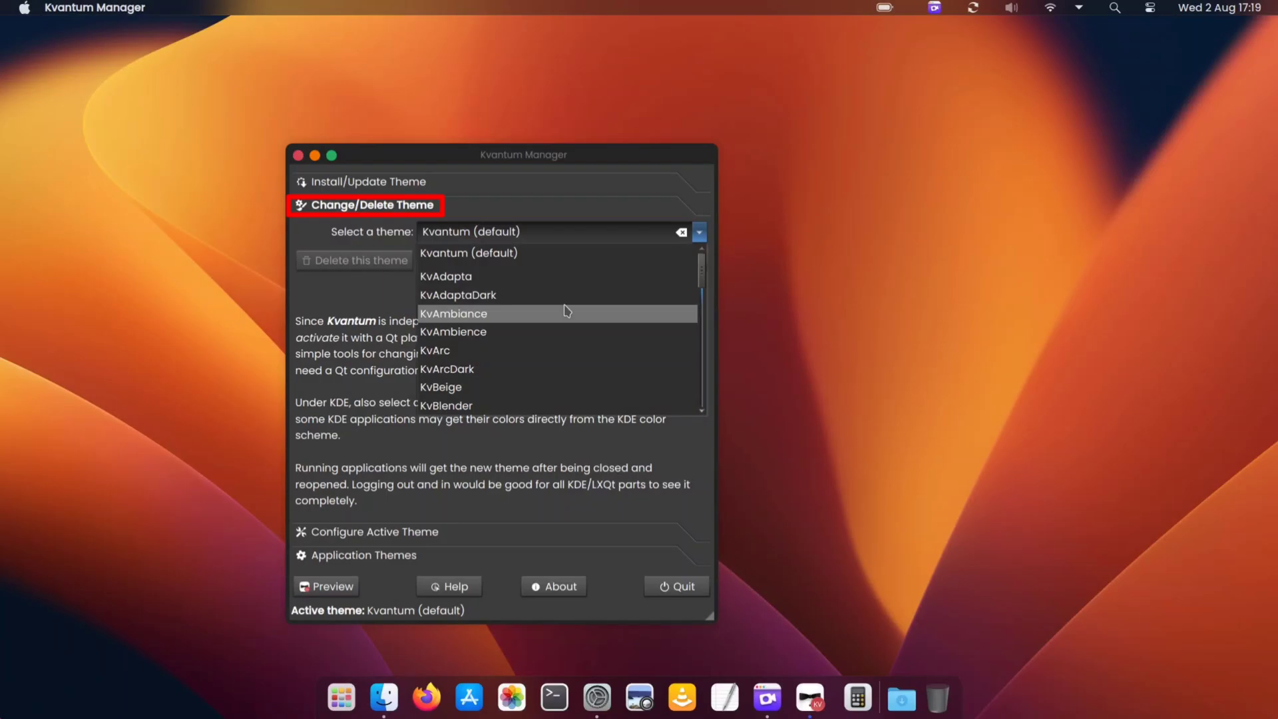
scroll(567, 311, "down", 1)
scroll(567, 311, "down", 8)
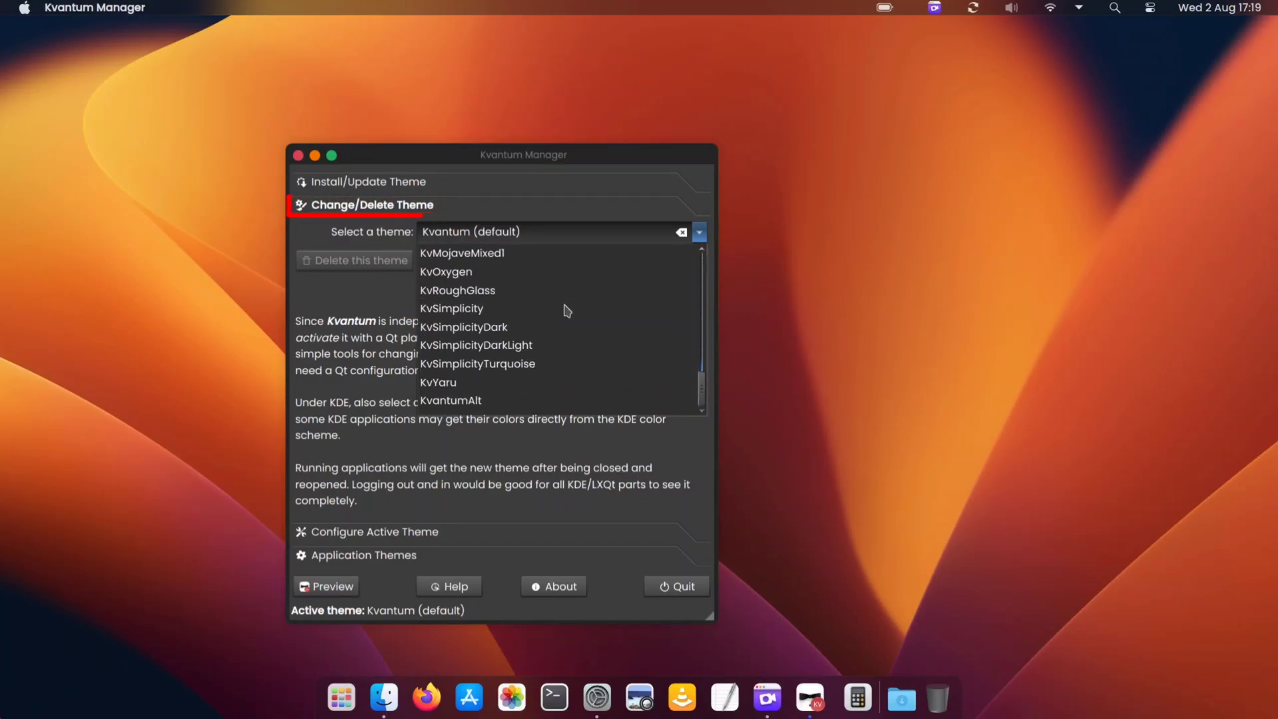
scroll(567, 311, "up", 1)
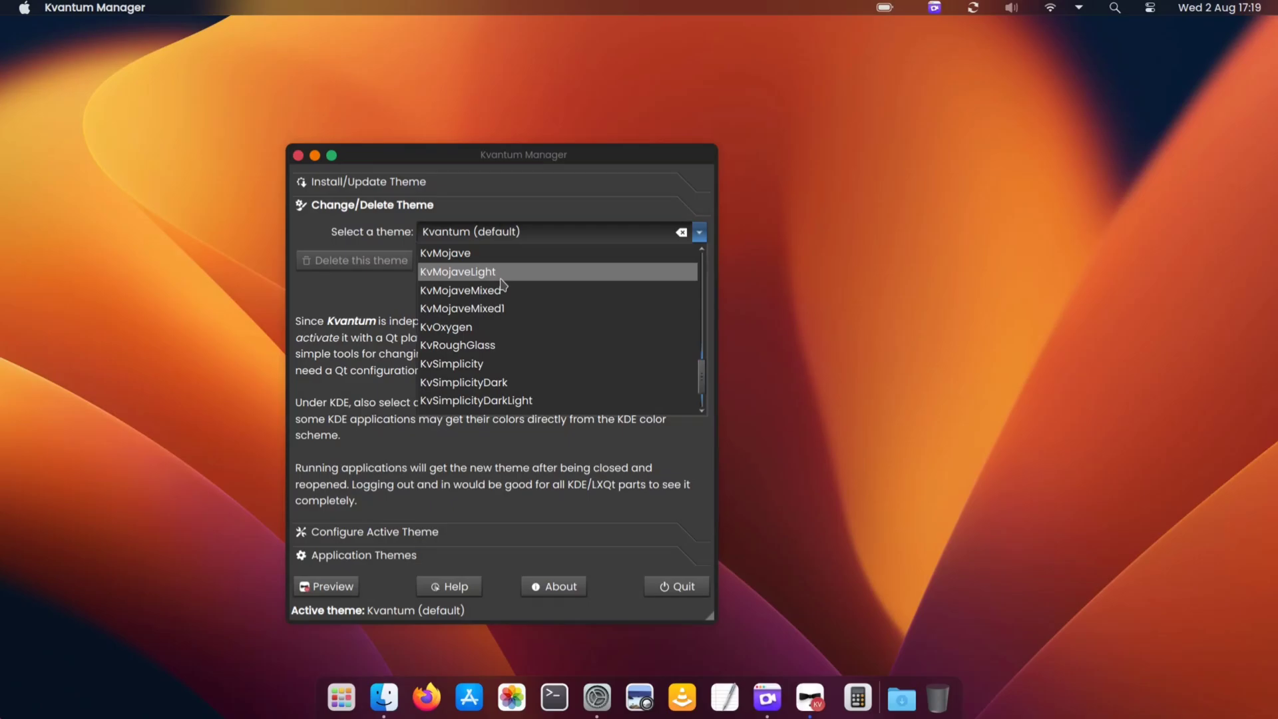
left_click(500, 255)
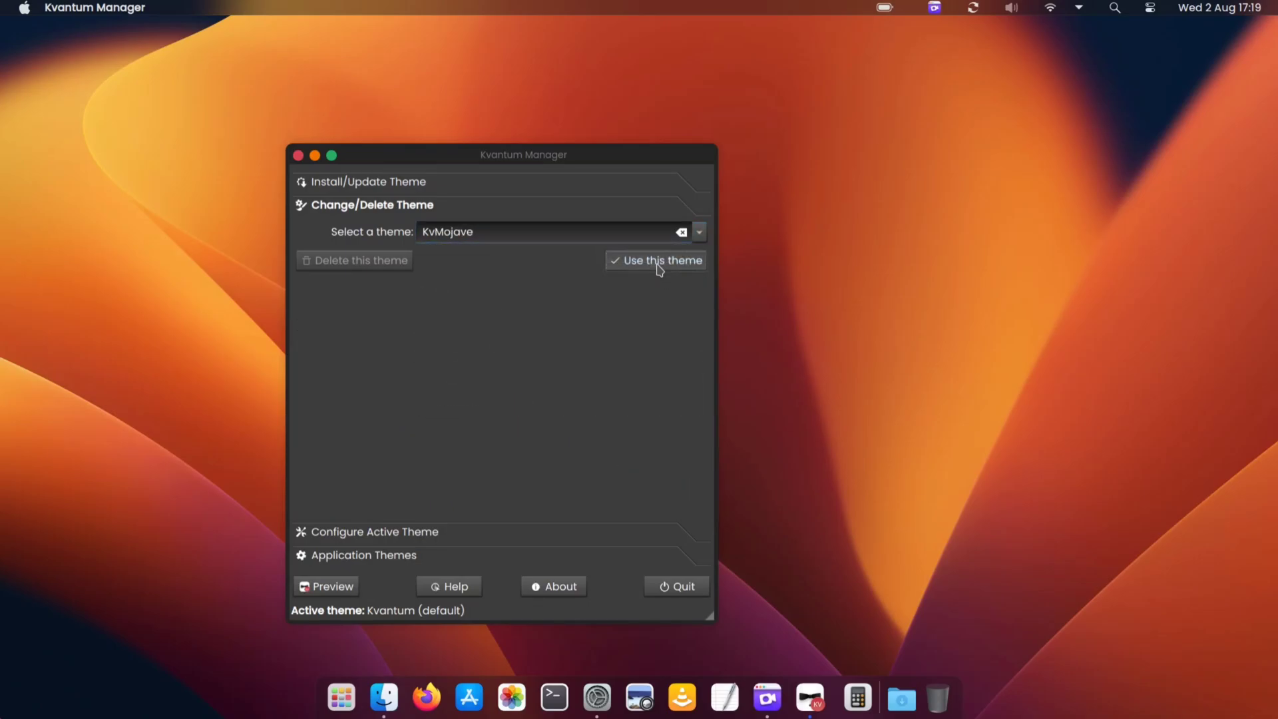
left_click(659, 265)
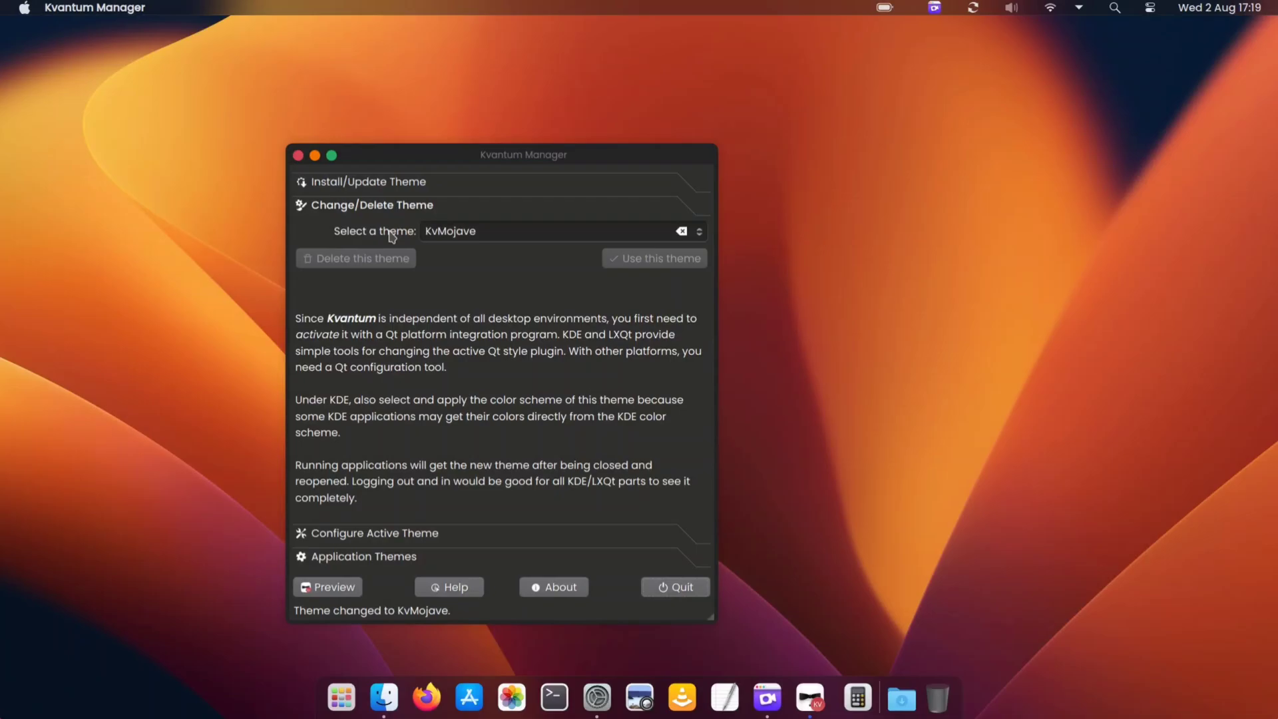
Quit Kvantum Manager and reopen System Settings maximised.
left_click(299, 156)
left_click(622, 700)
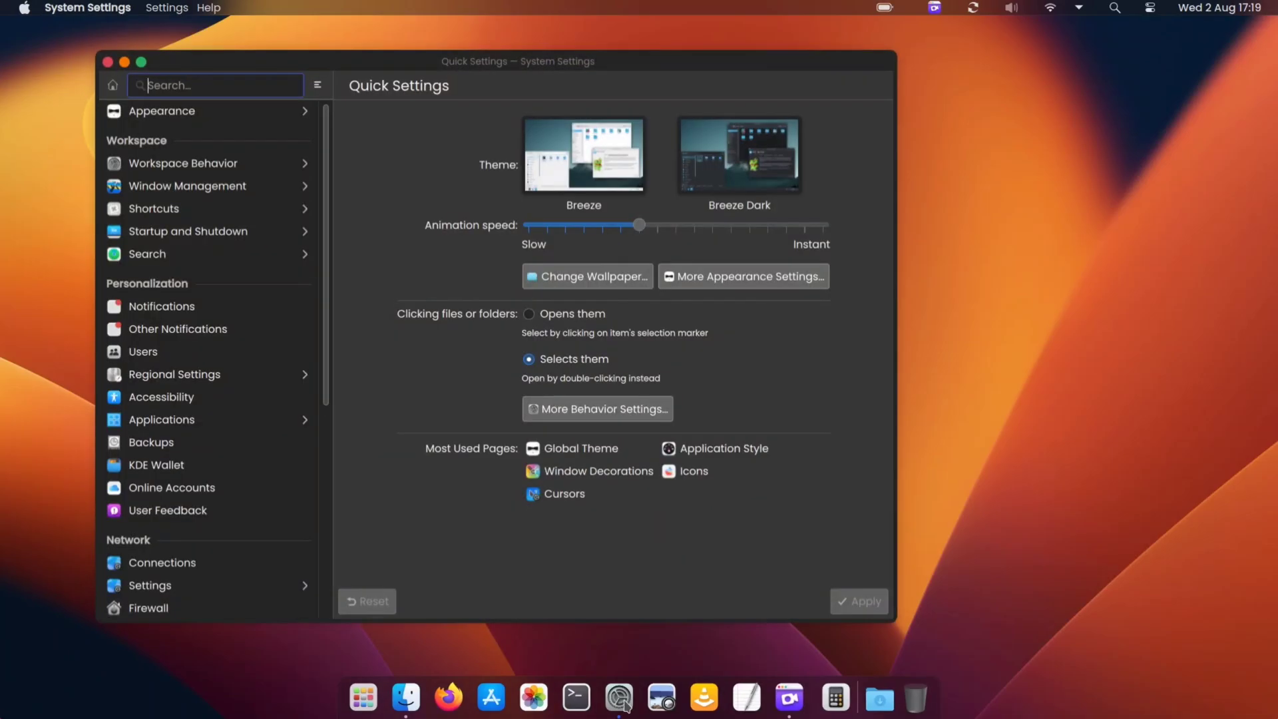
double_click(421, 69)
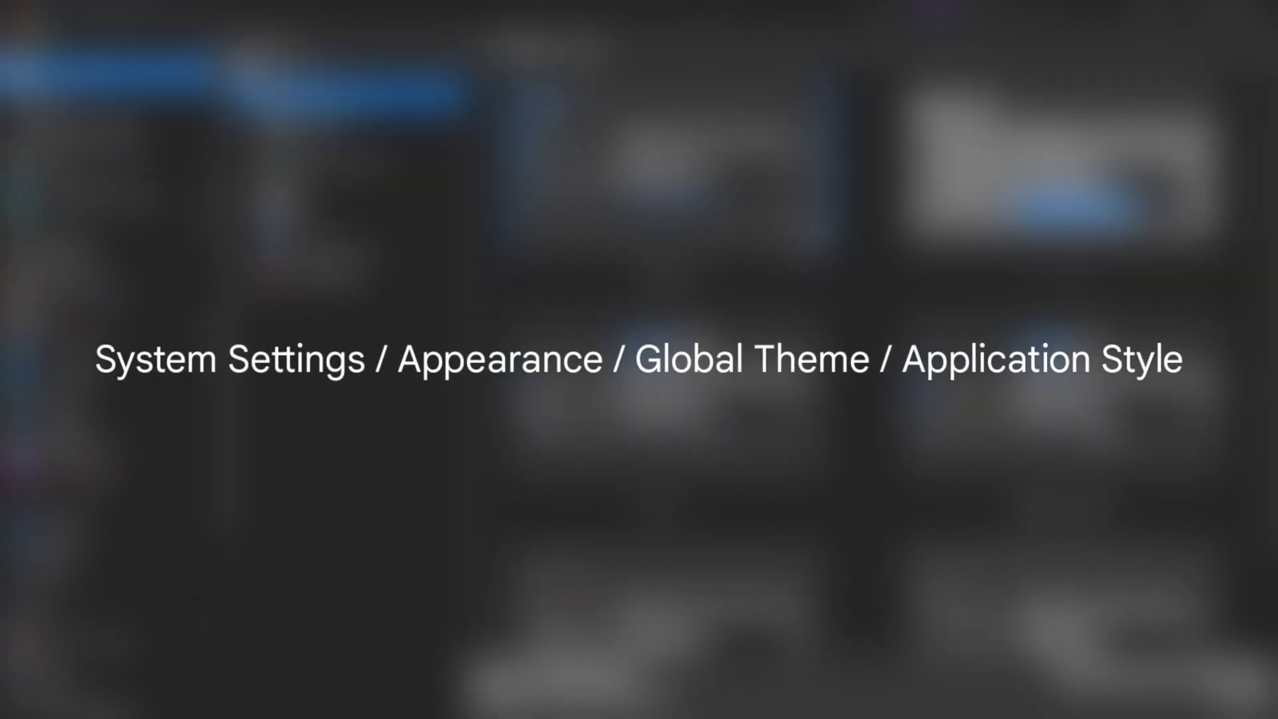
Apply kvantum-dark as the application style, then close System Settings.
scroll(981, 287, "down", 3)
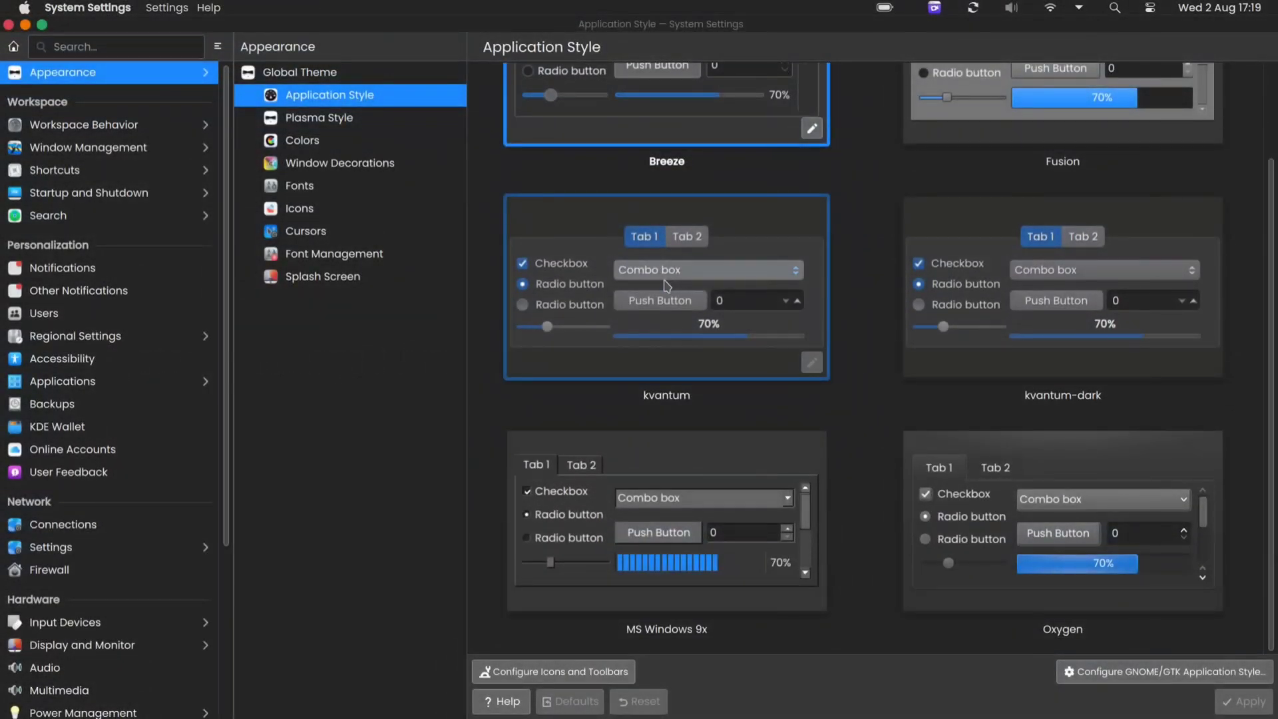
left_click(981, 288)
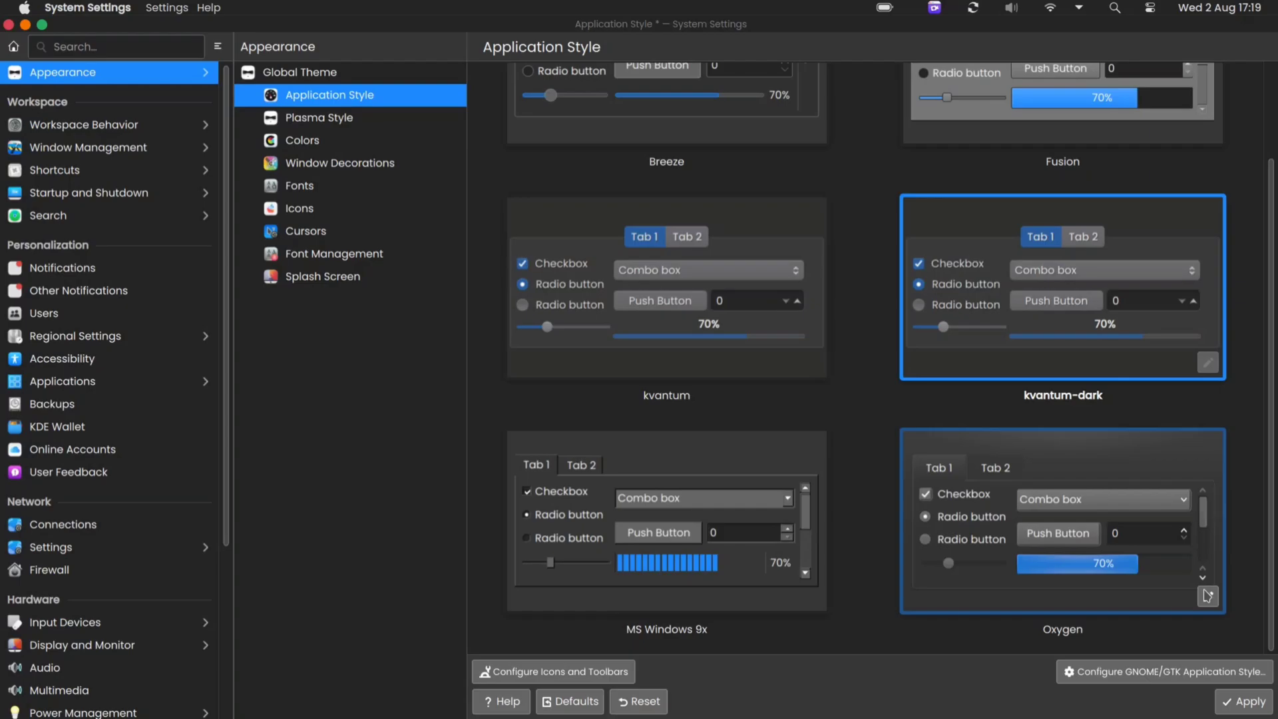
left_click(1245, 710)
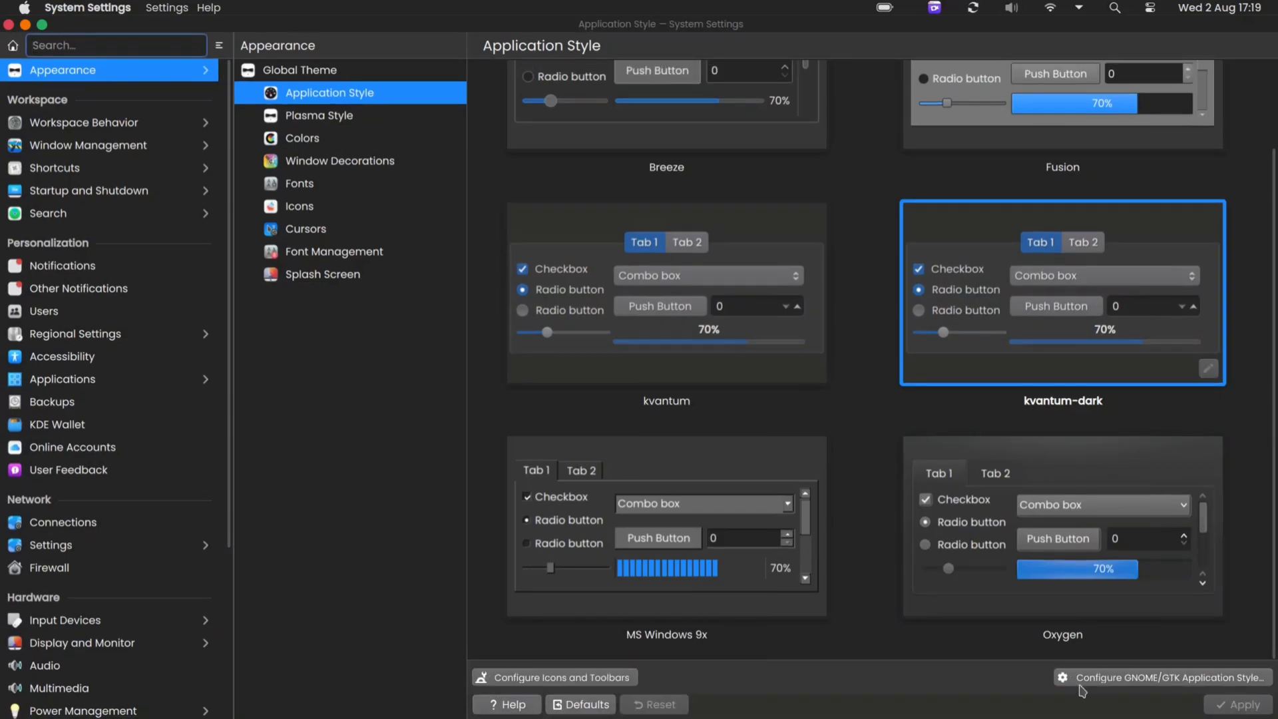
left_click_drag(496, 24, 639, 56)
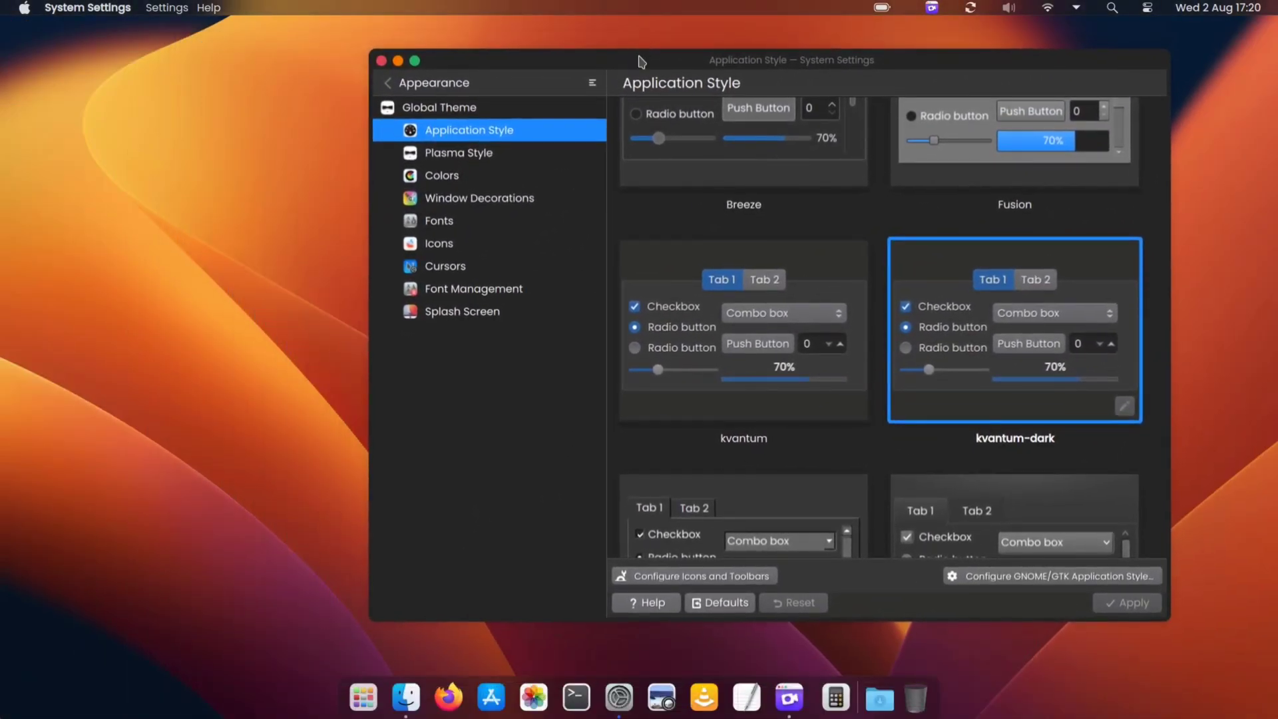
left_click(382, 61)
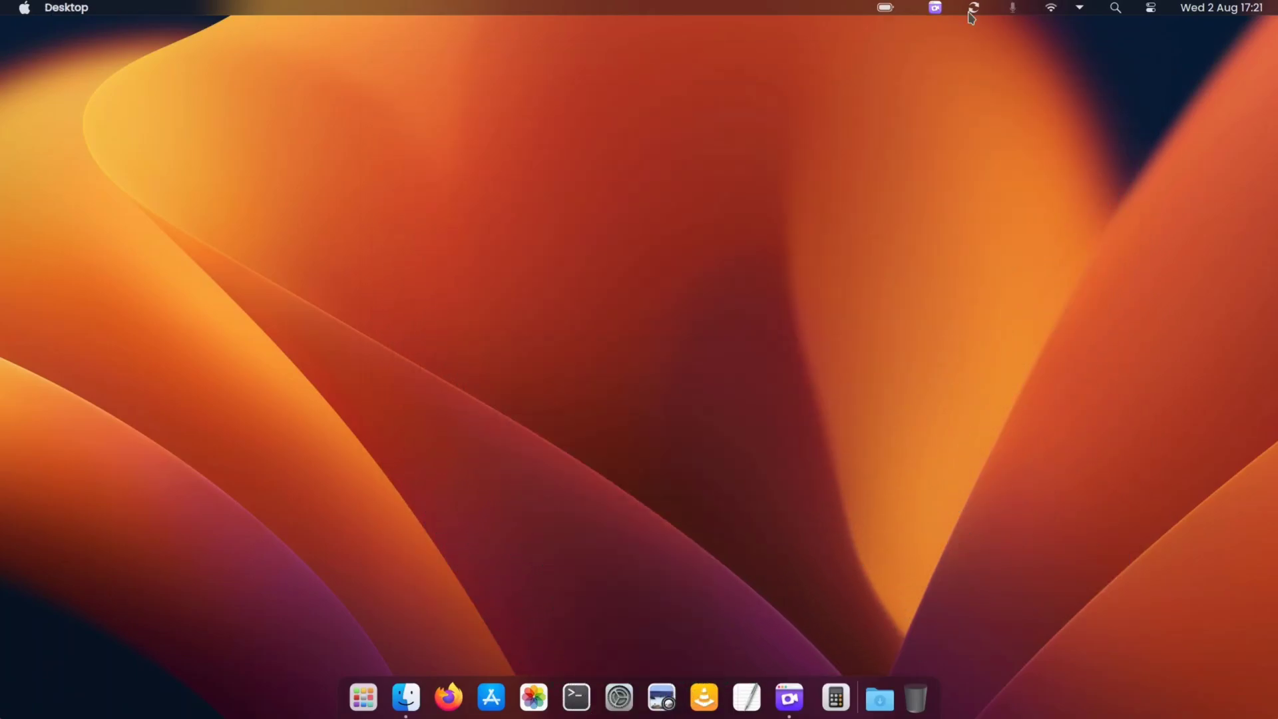
In panel Edit Mode, remove the System Tray widget and bring up the widget browser.
left_click(1052, 7)
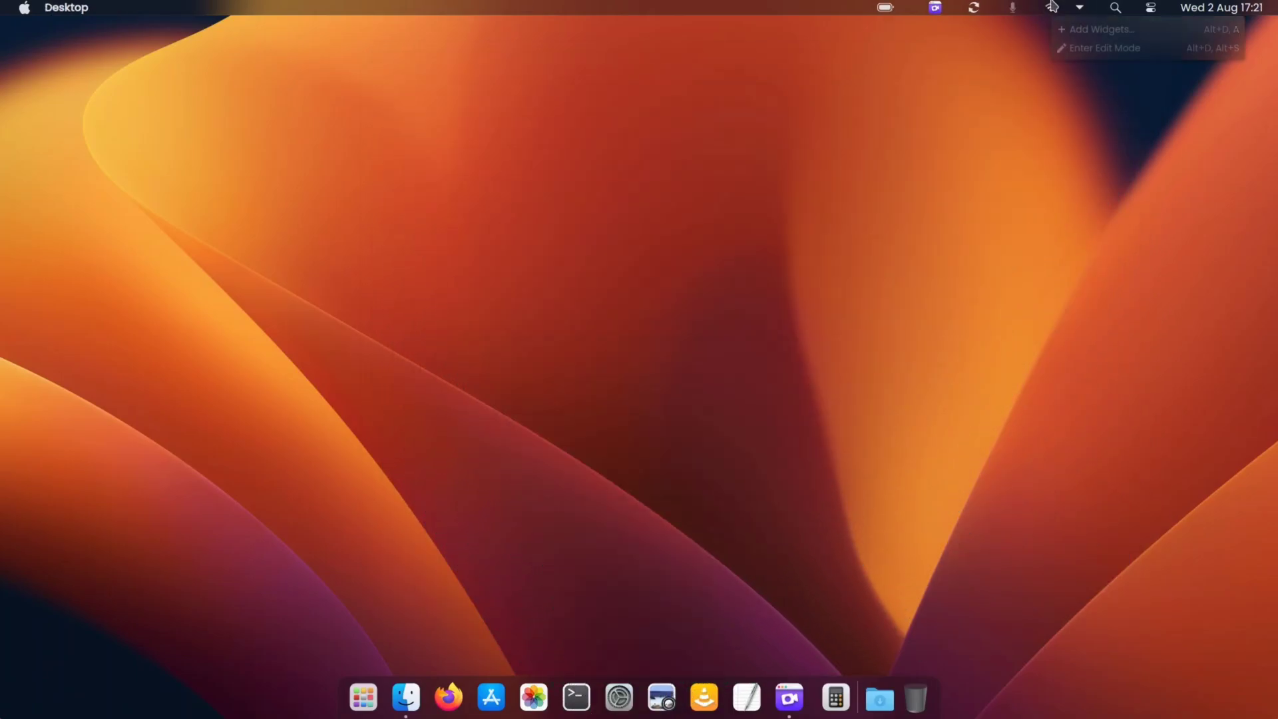
left_click(1125, 52)
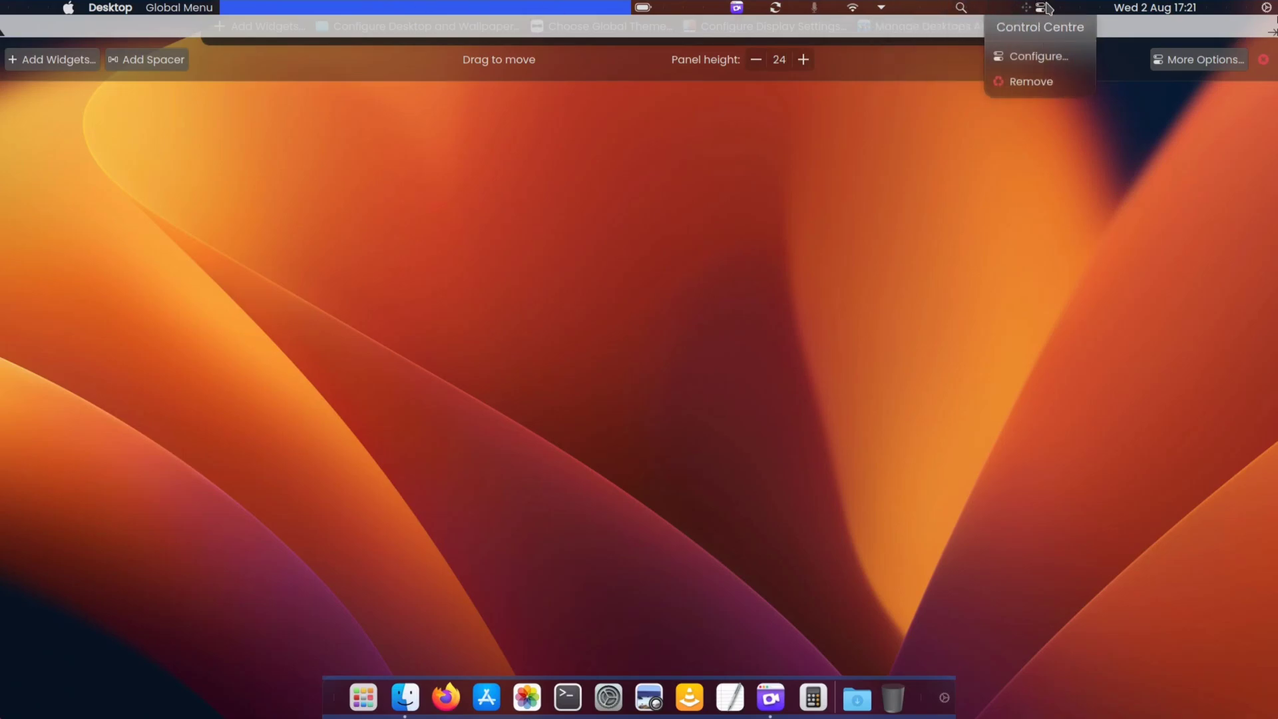
mouse_move(896, 6)
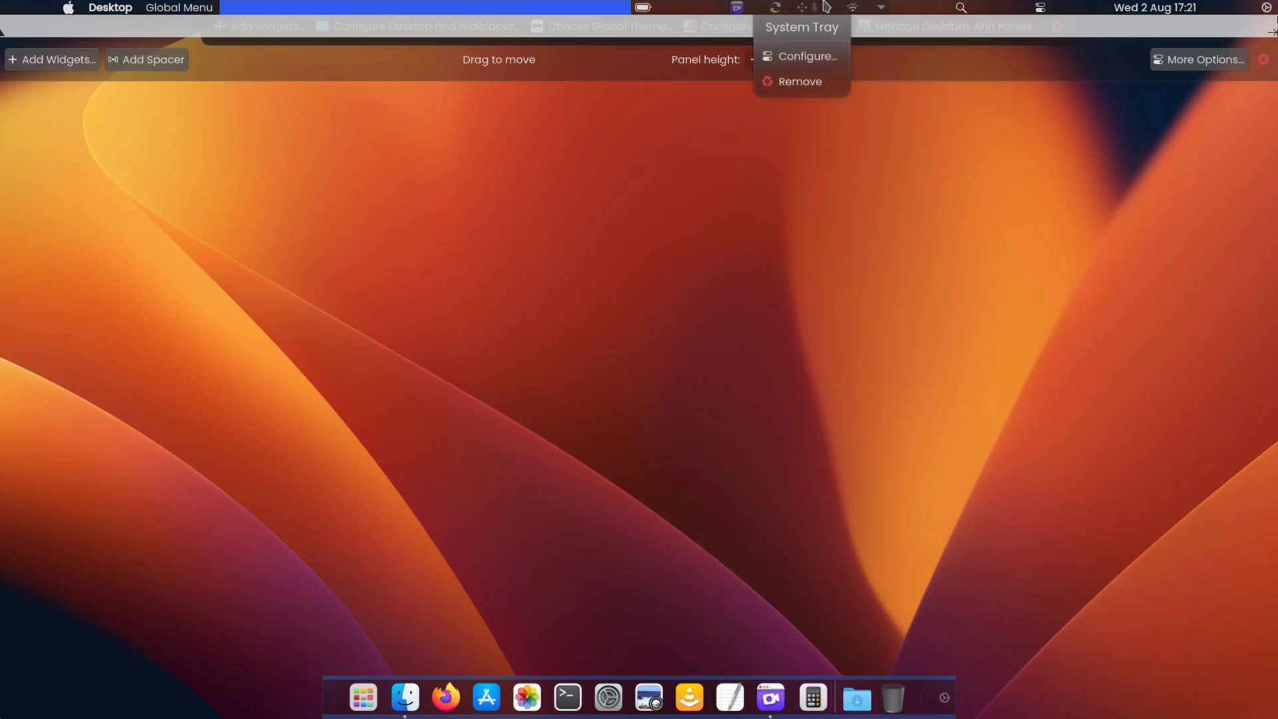
left_click(810, 81)
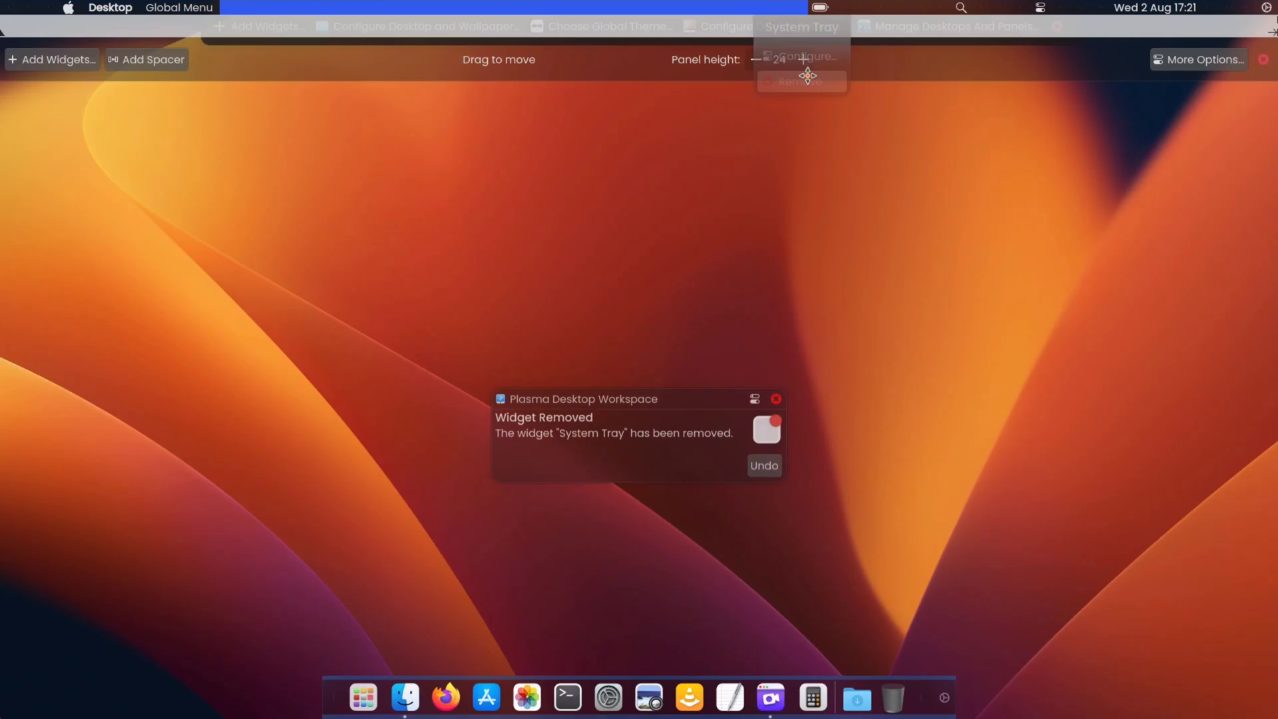
mouse_move(834, 17)
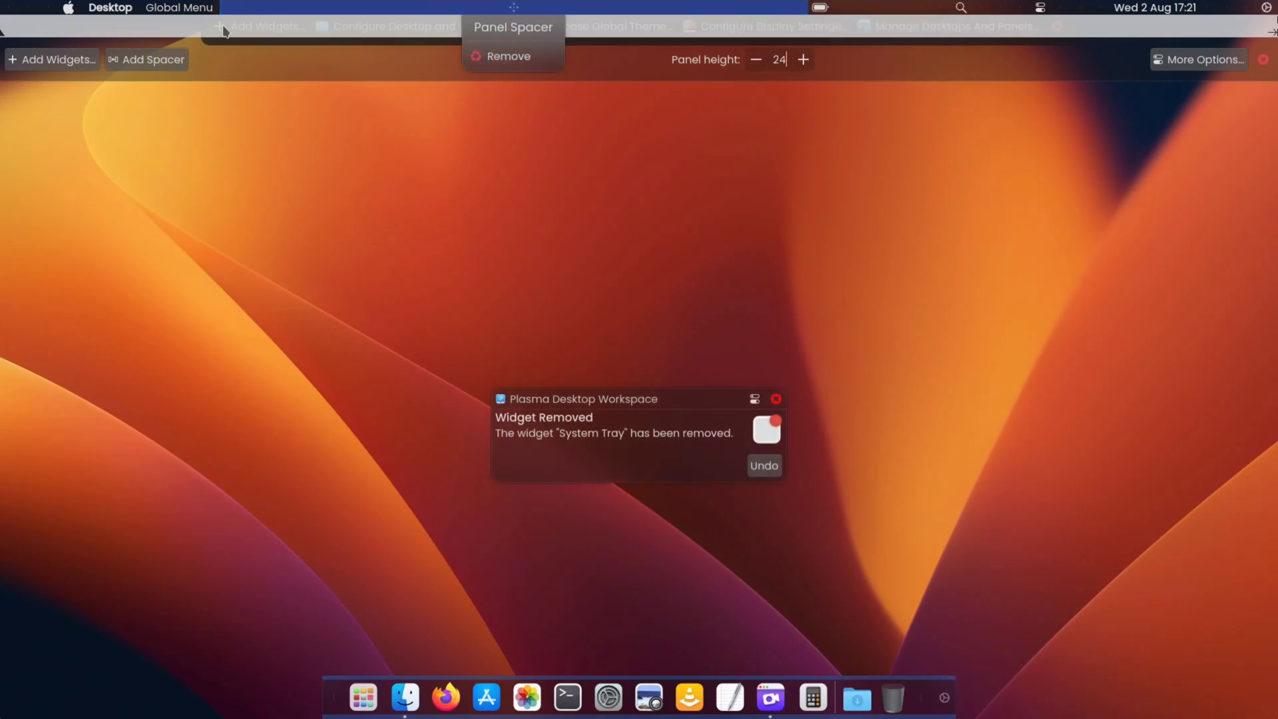
left_click(60, 59)
Find System Tray by searching 'sys' and drop it onto the top panel beside the clock.
type("sys")
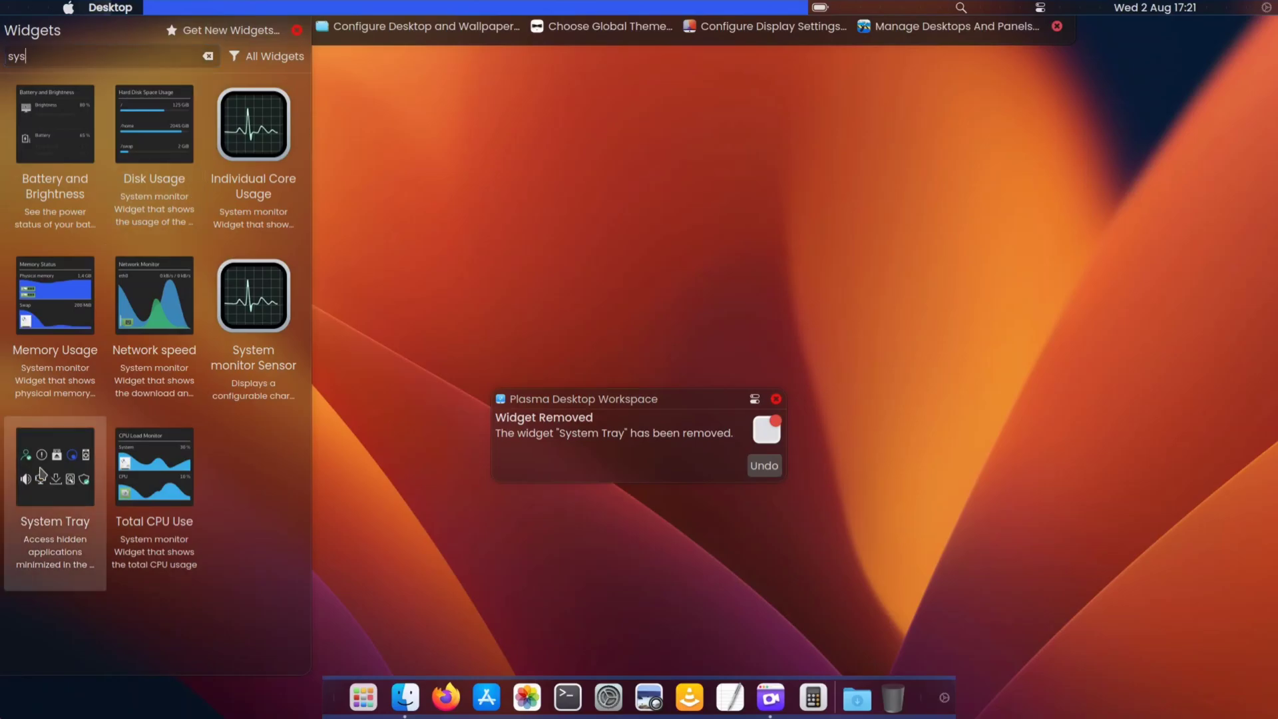
left_click_drag(40, 473, 897, 9)
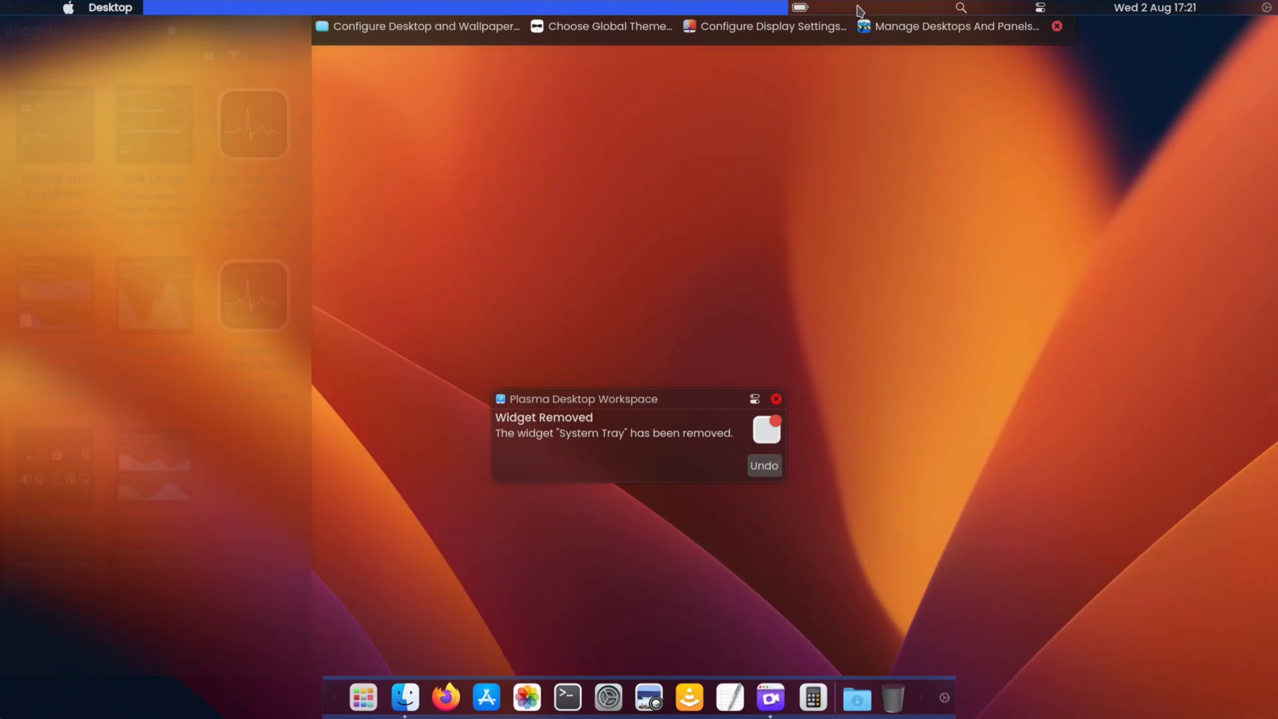
left_click_drag(885, 3, 883, 2)
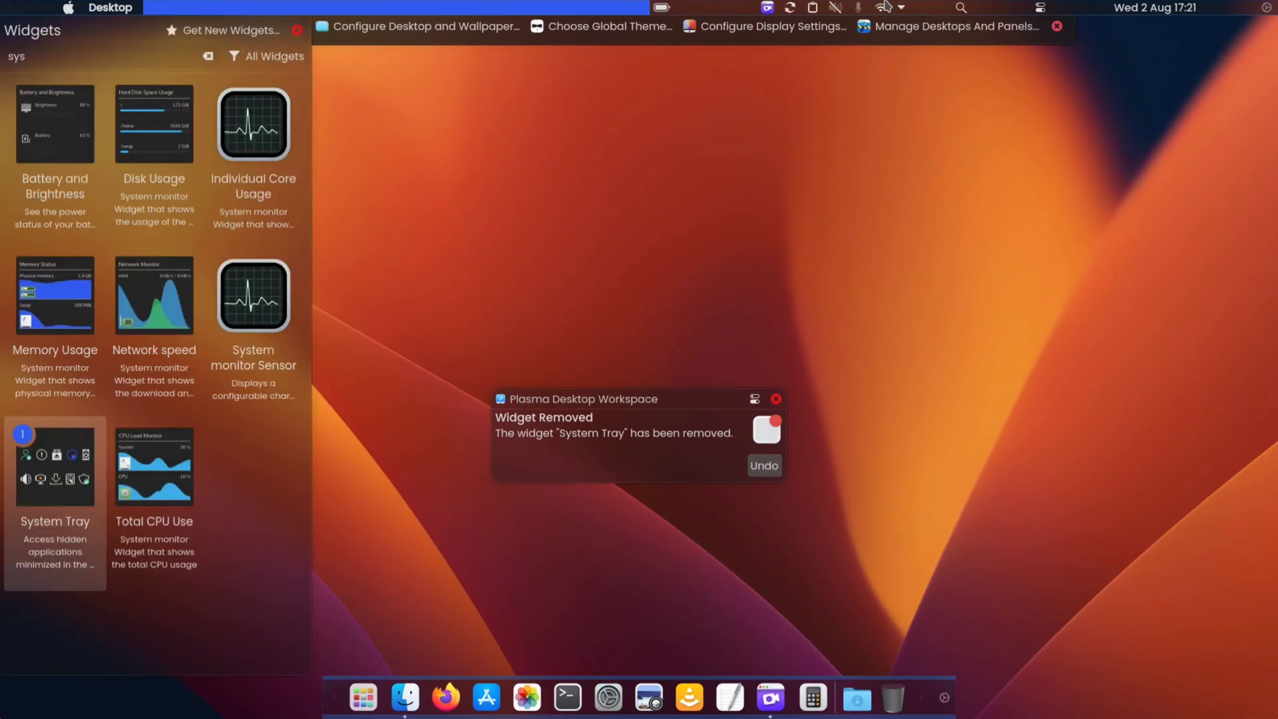
Set Battery and Brightness to Always shown in the System Tray entries, then apply.
right_click(849, 8)
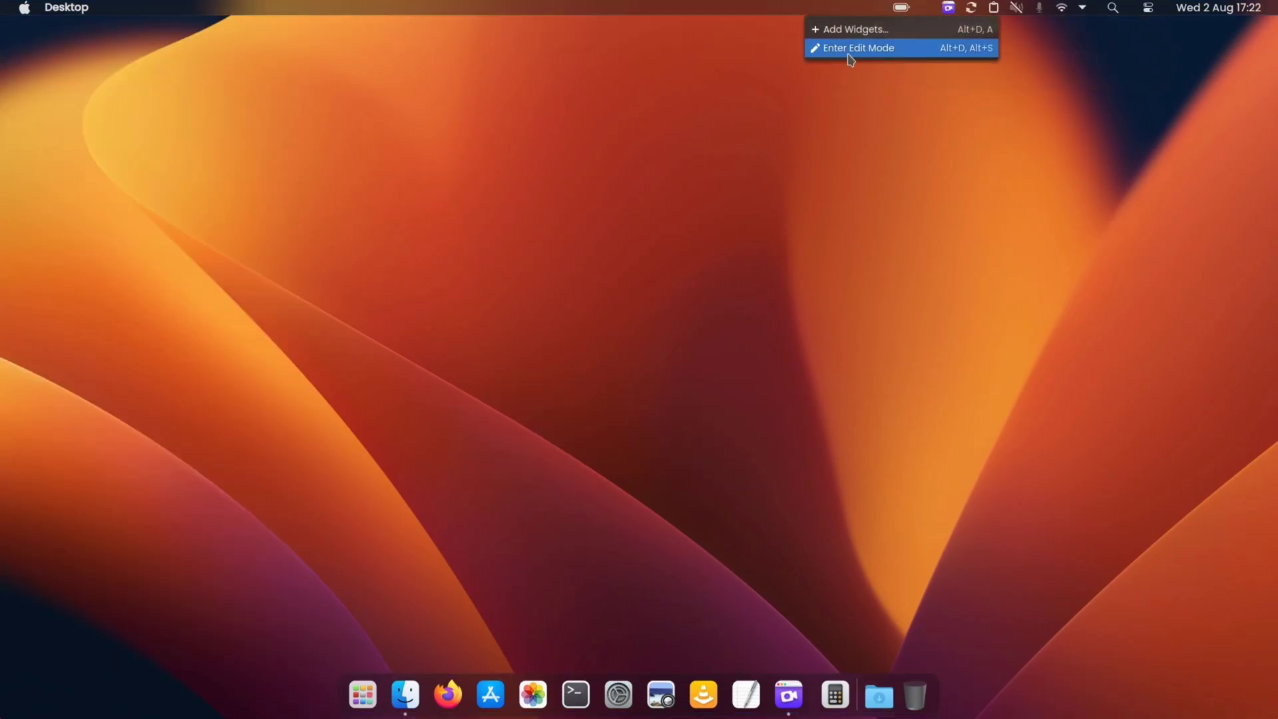
left_click(851, 48)
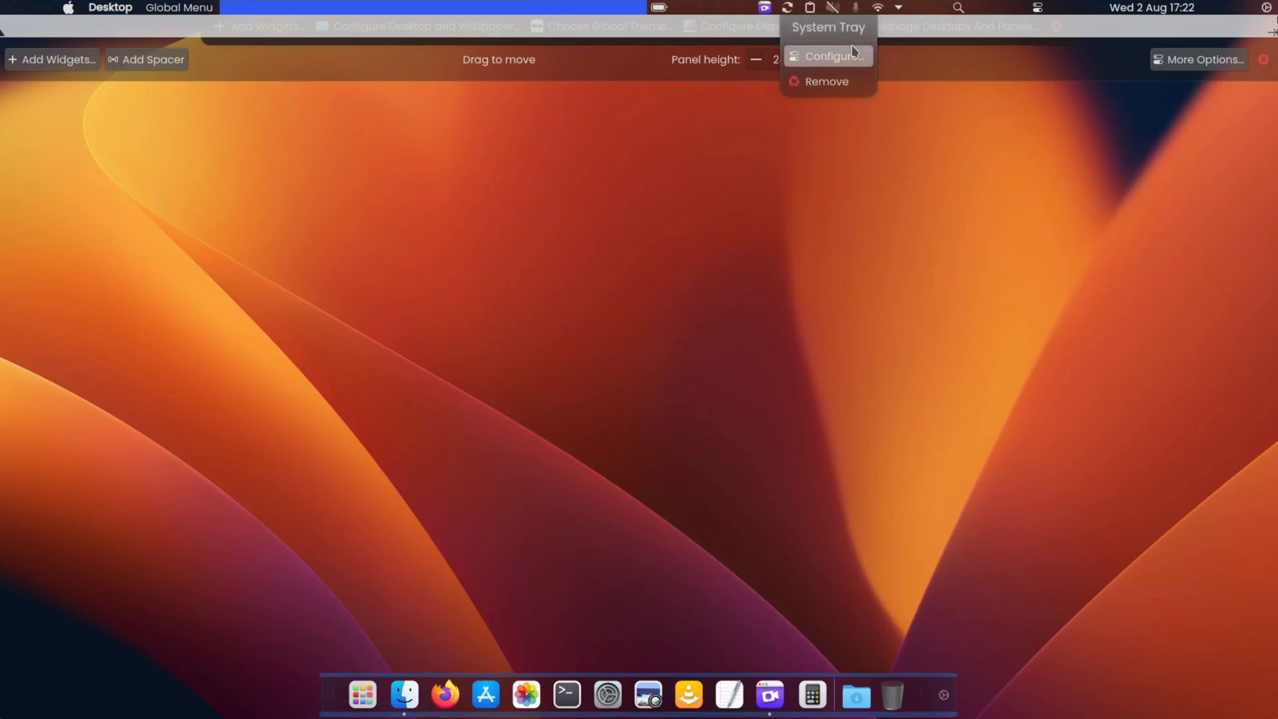
left_click(852, 46)
left_click(401, 221)
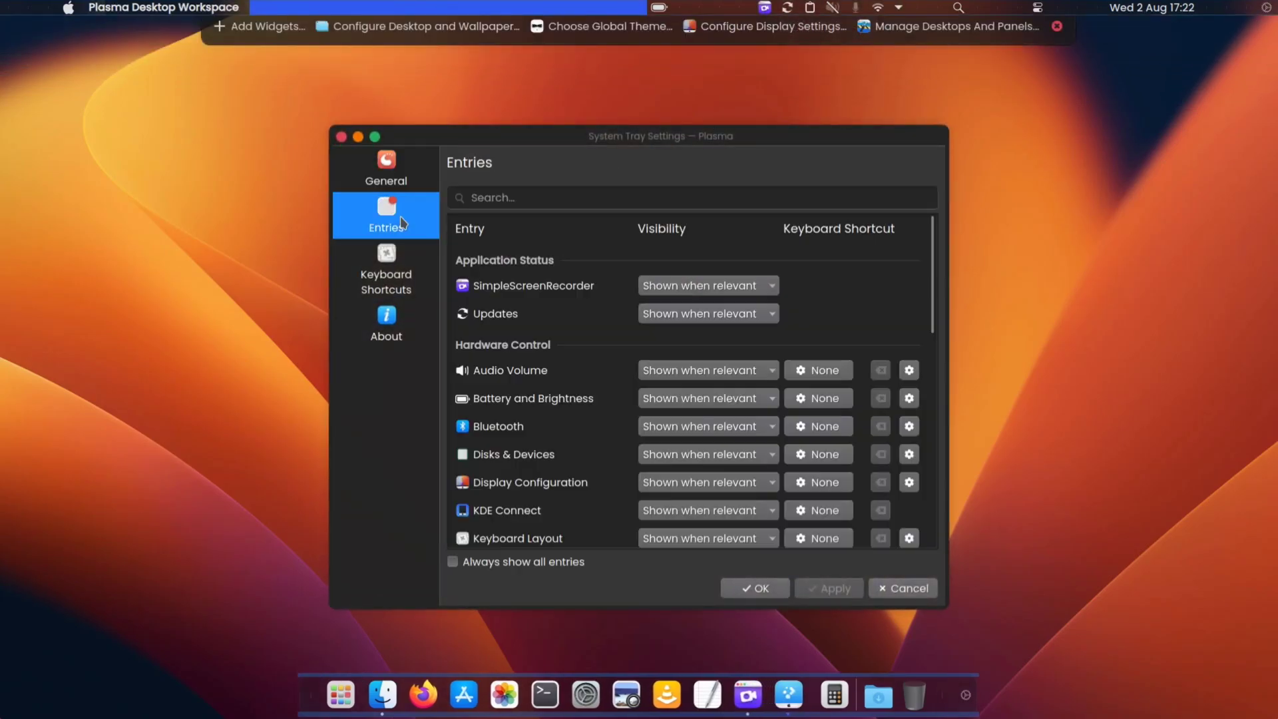
scroll(556, 280, "down", 3)
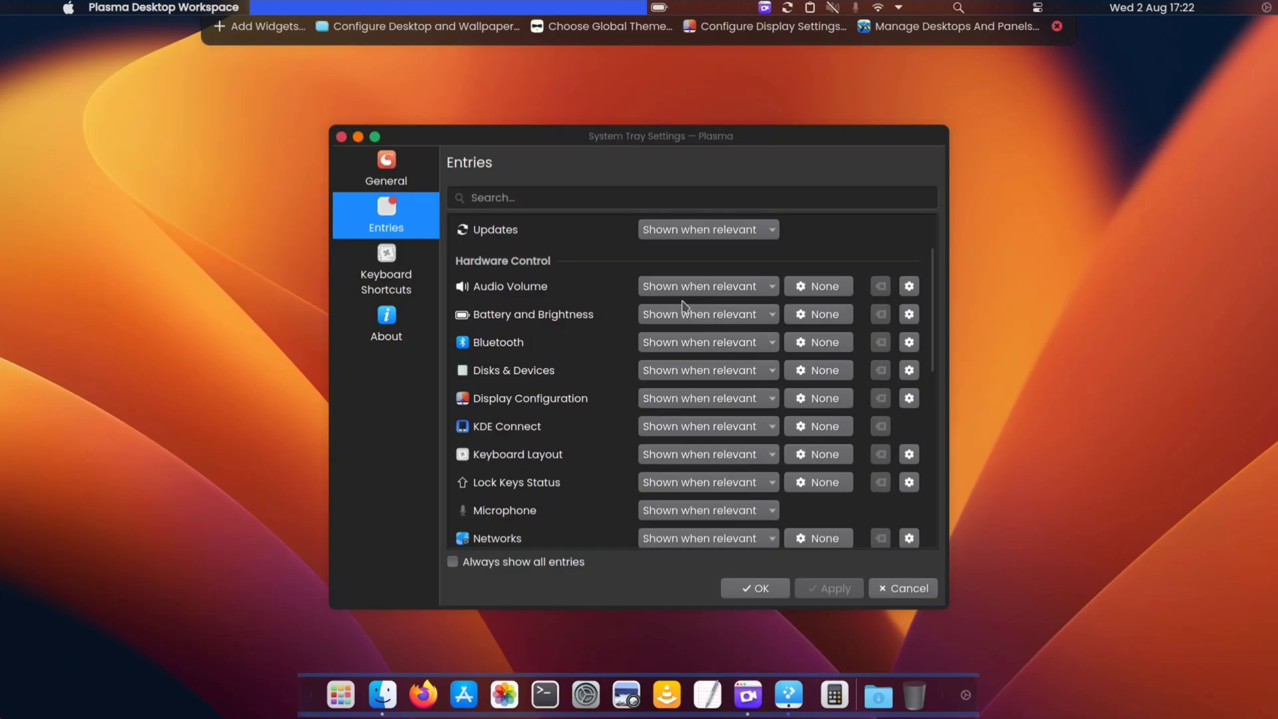
left_click(704, 320)
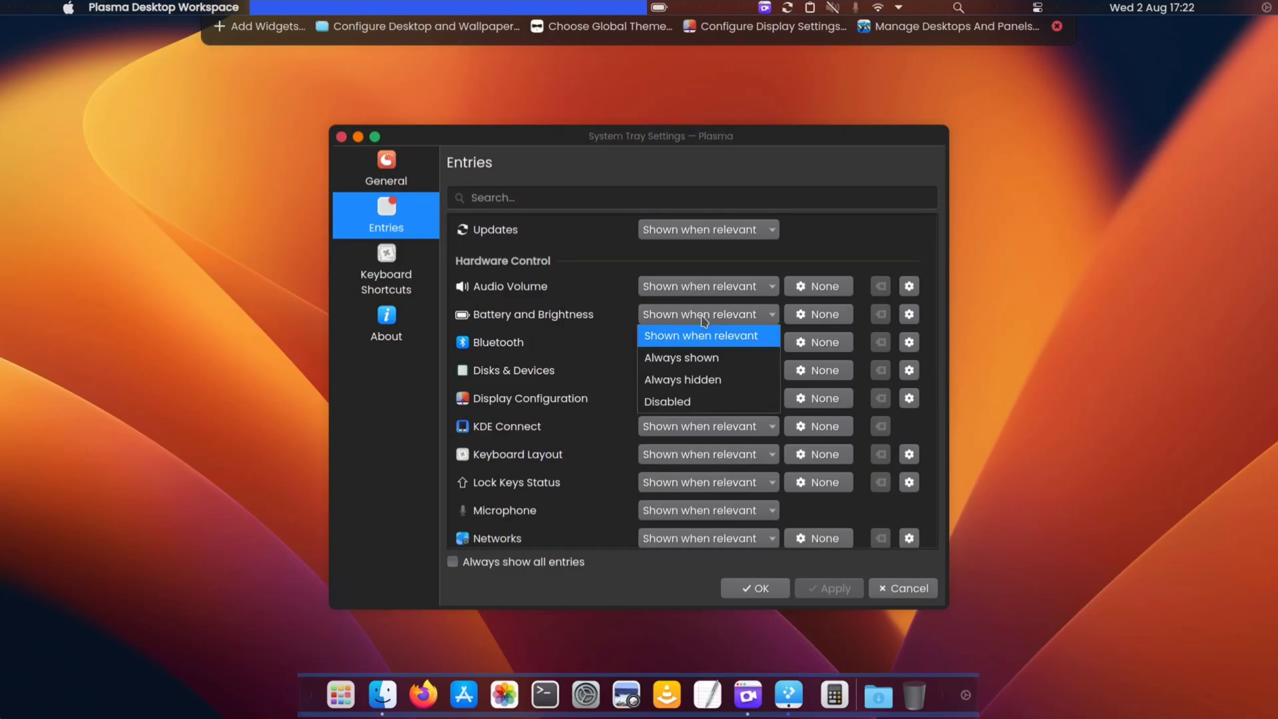
left_click(738, 370)
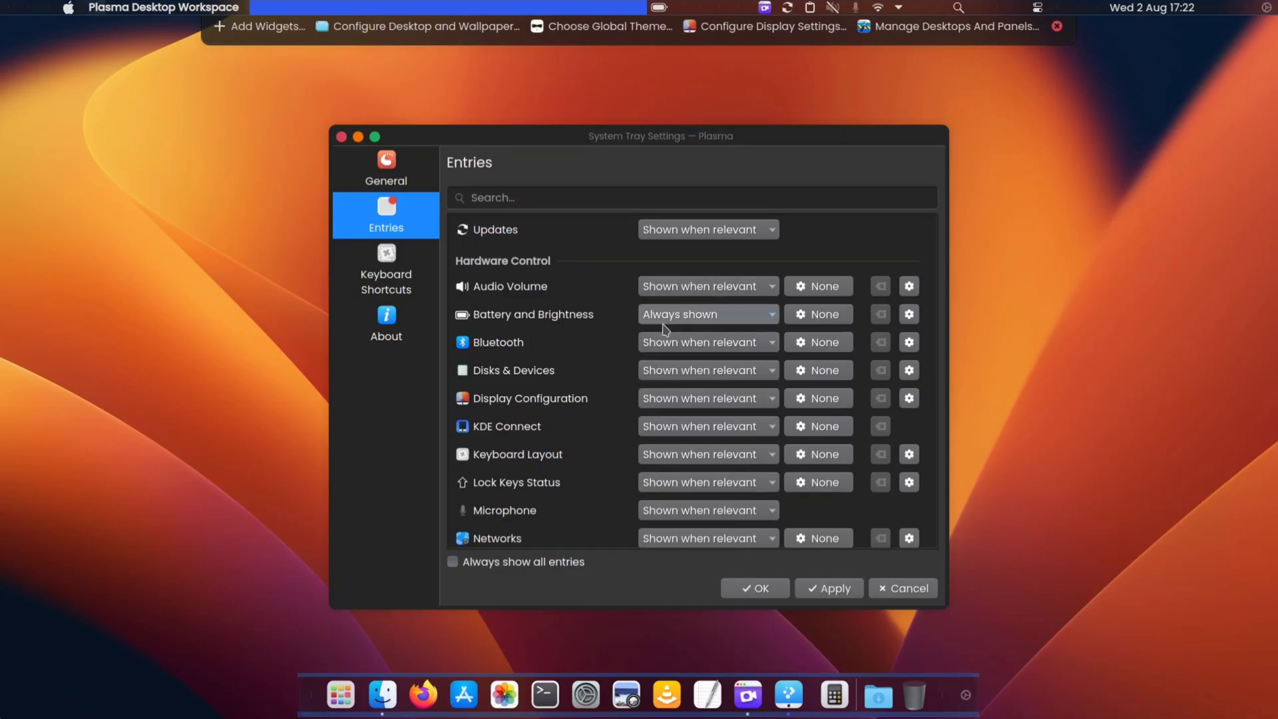
left_click(841, 591)
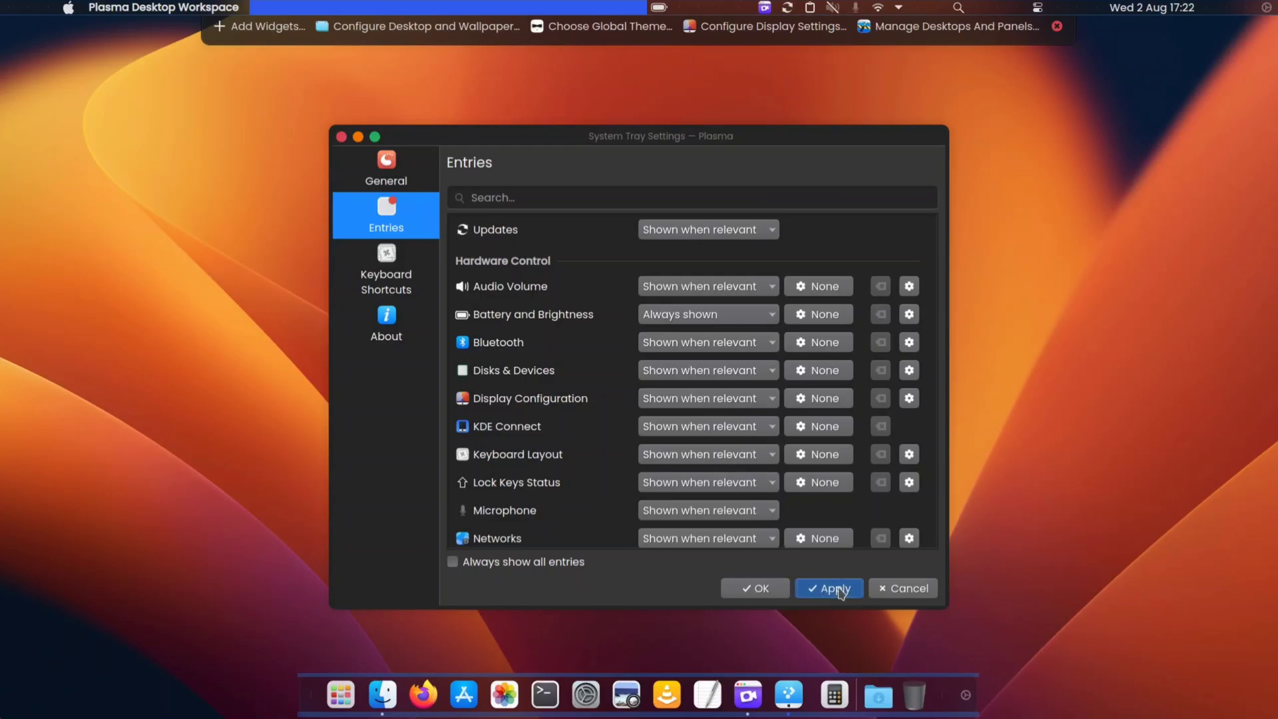
left_click(756, 588)
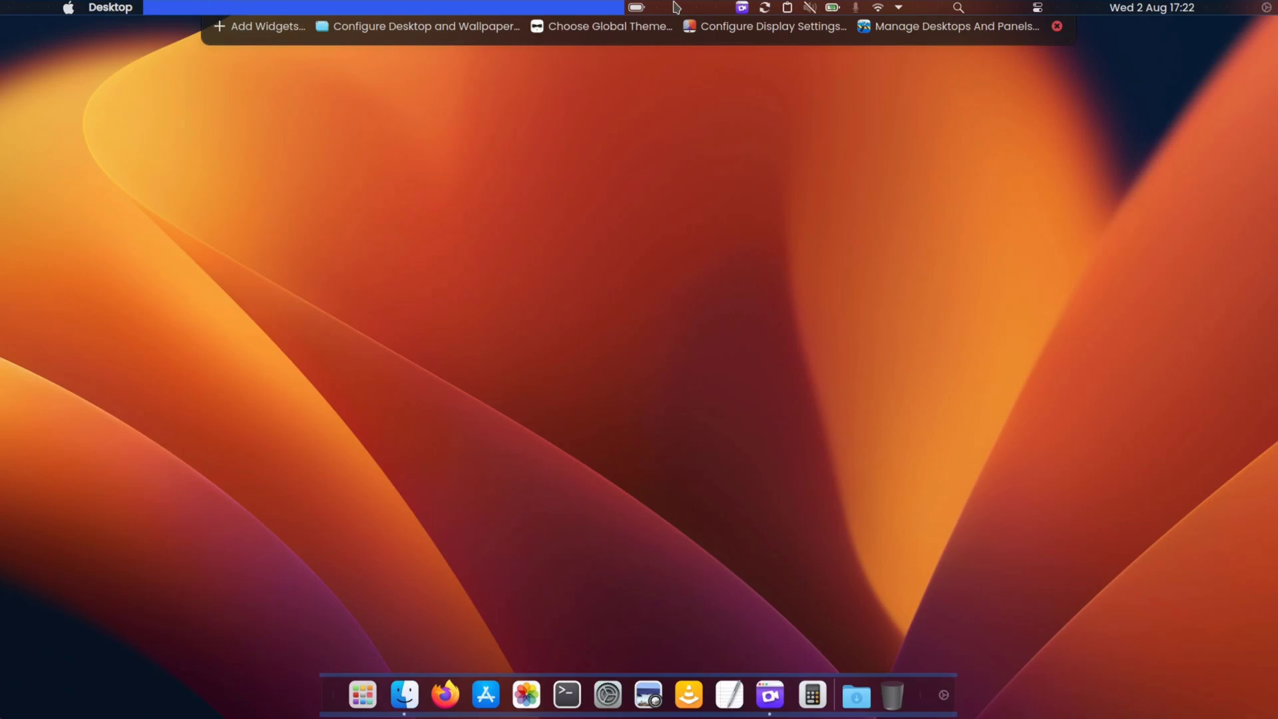
Exit panel edit mode and bring up the top panel's context menu.
left_click(1051, 26)
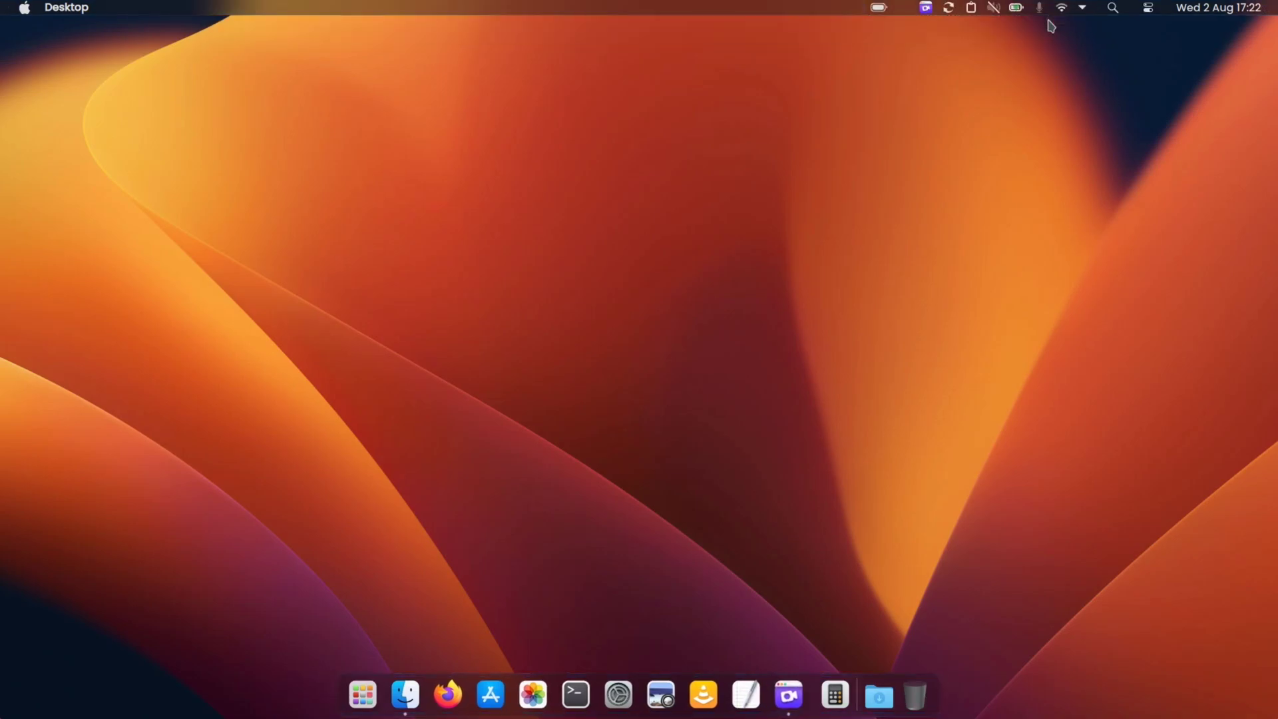
right_click(880, 9)
right_click(831, 8)
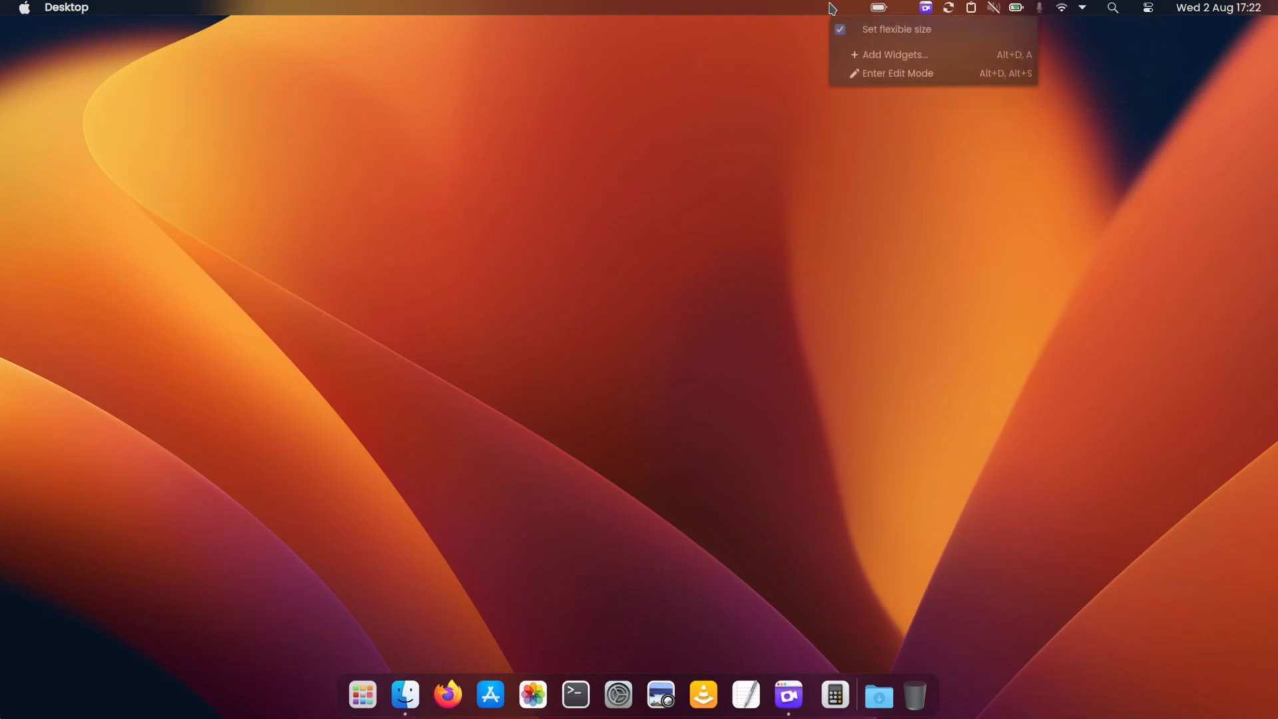
In panel edit mode, remove the mcOS BS Inline Battery and Margins Separator widgets.
left_click(884, 69)
mouse_move(639, 14)
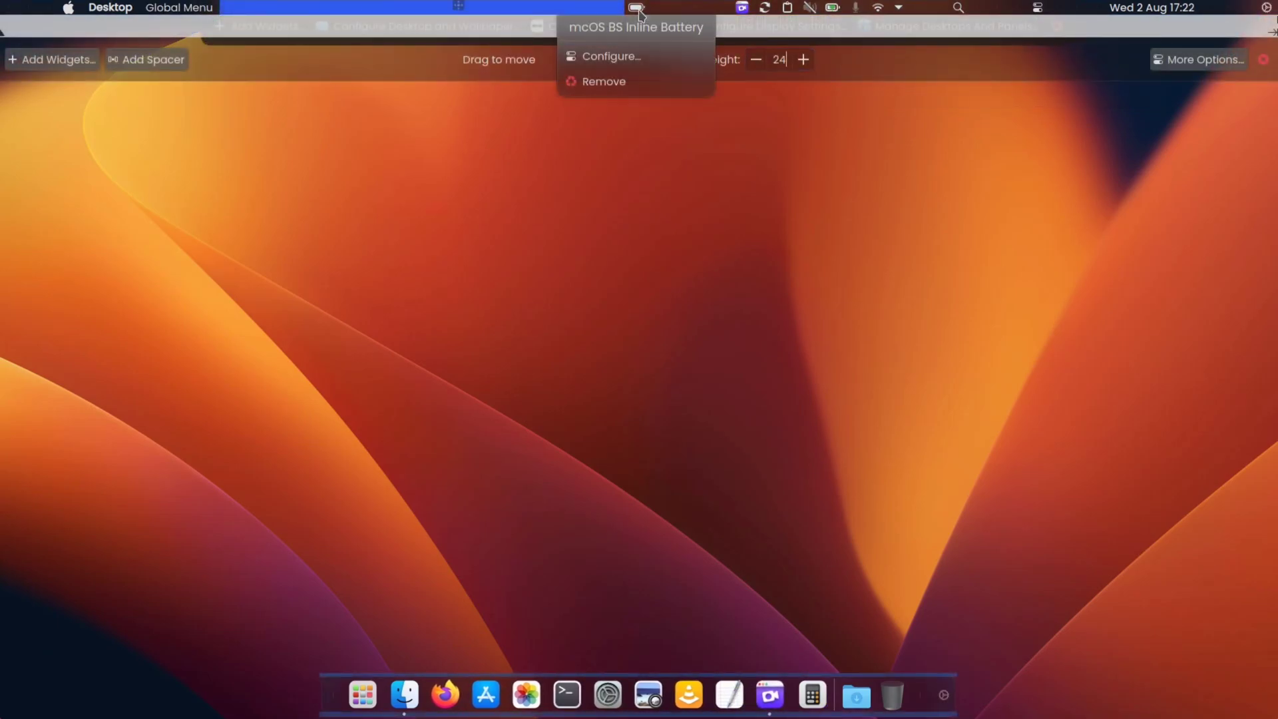
left_click(648, 81)
mouse_move(695, 11)
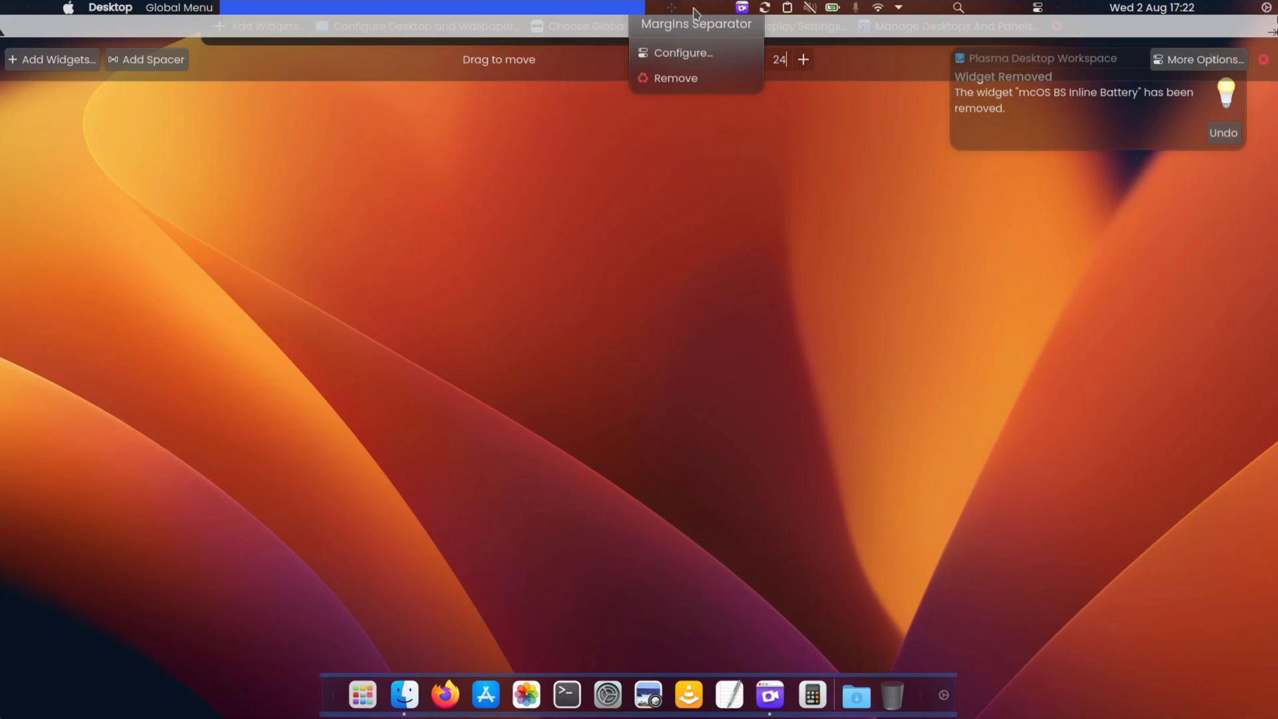
left_click(676, 81)
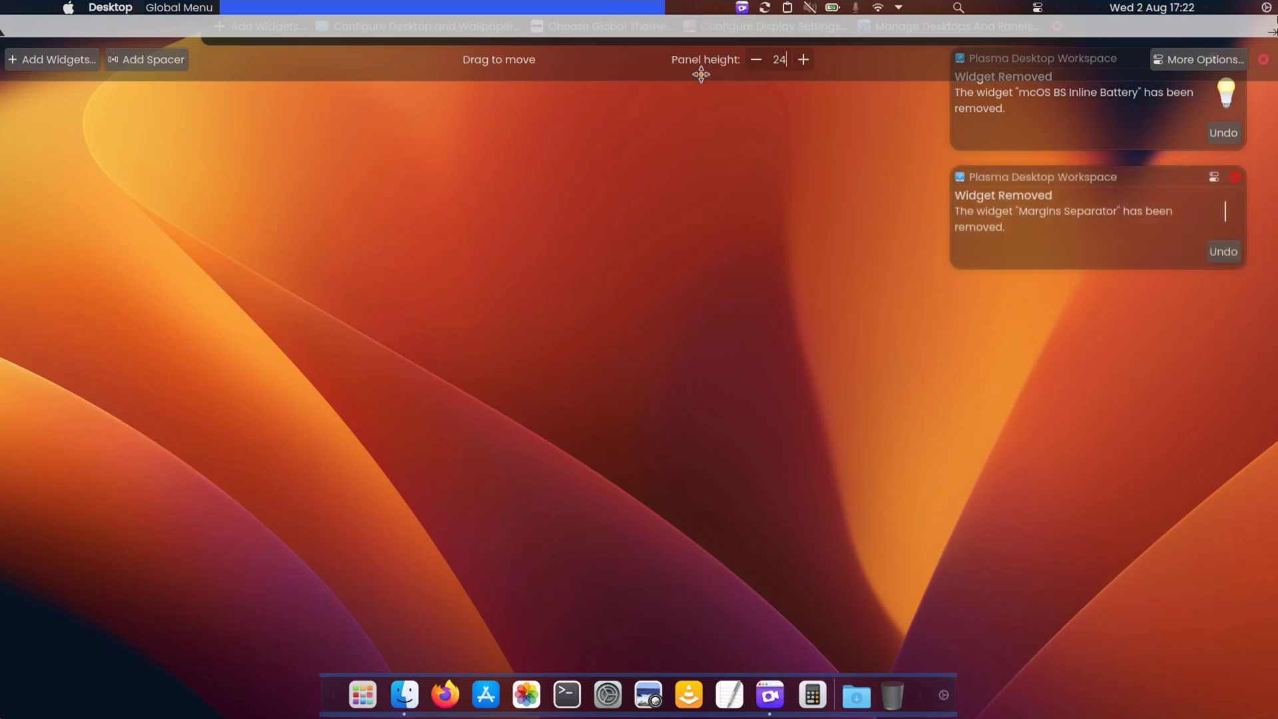
left_click(1263, 58)
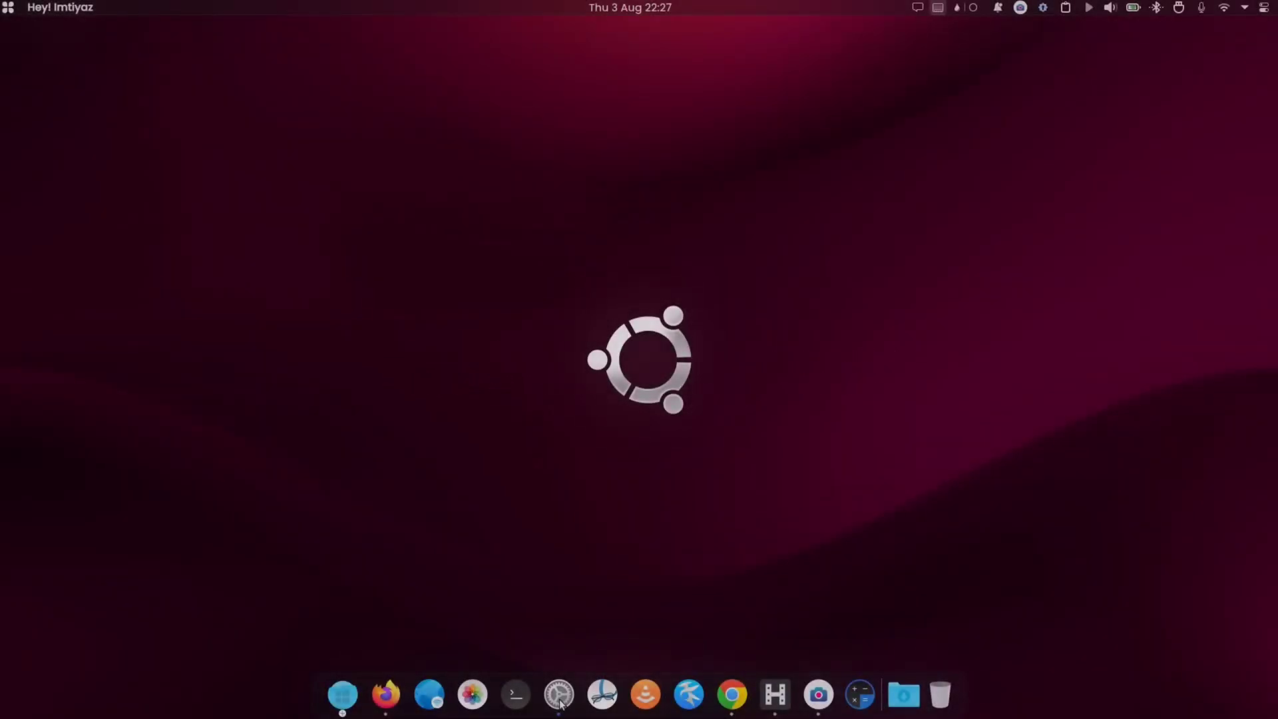
On the Cursors page of System Settings, select WhiteSur Cursors and apply it.
left_click(559, 699)
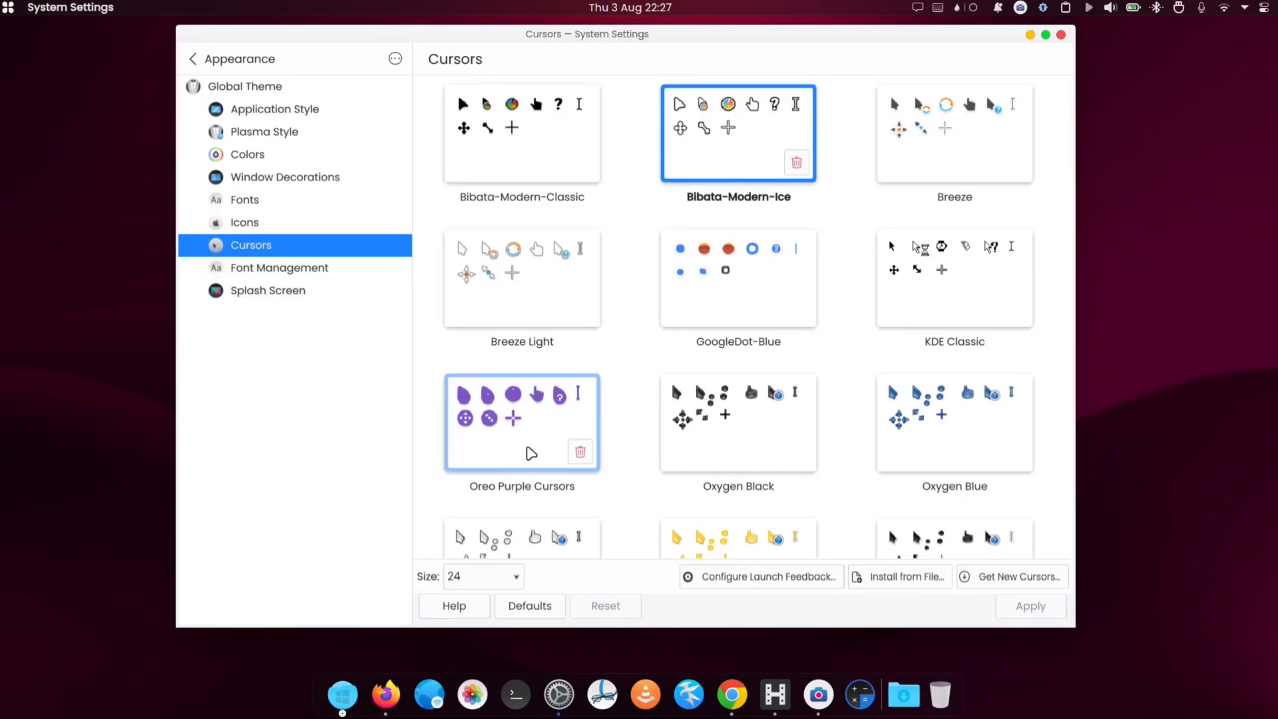
scroll(528, 451, "down", 5)
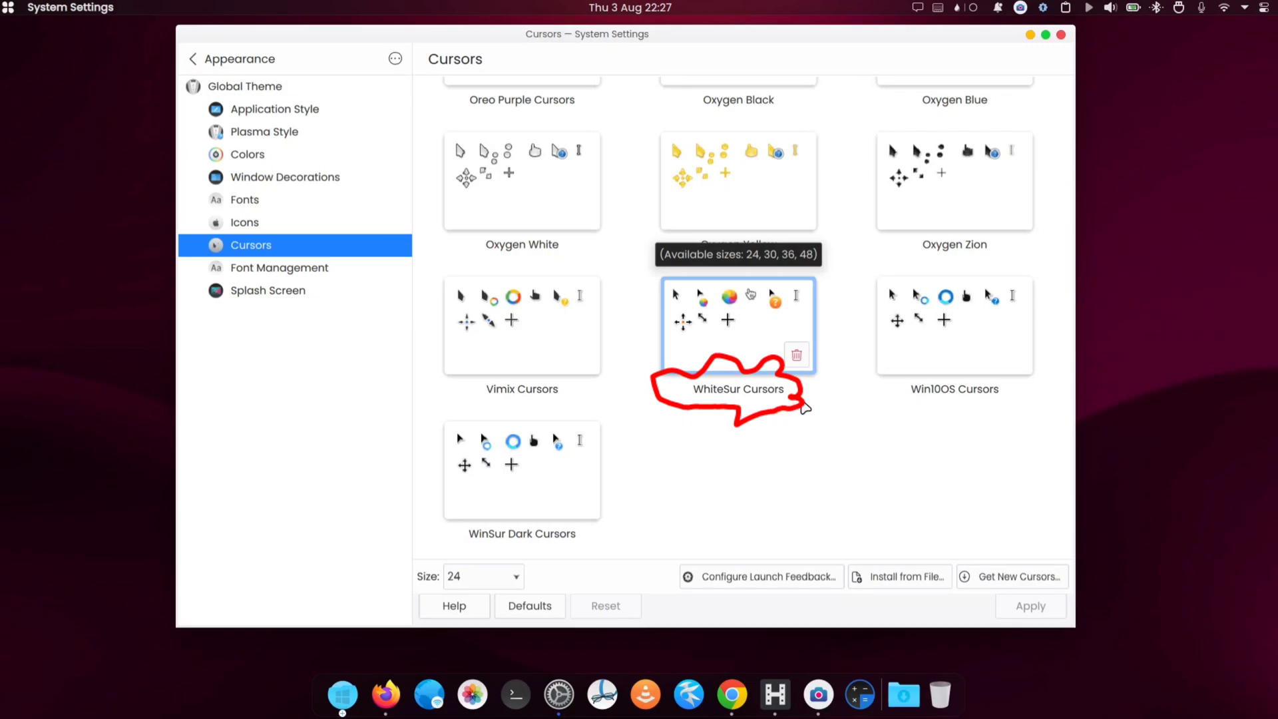
left_click(736, 319)
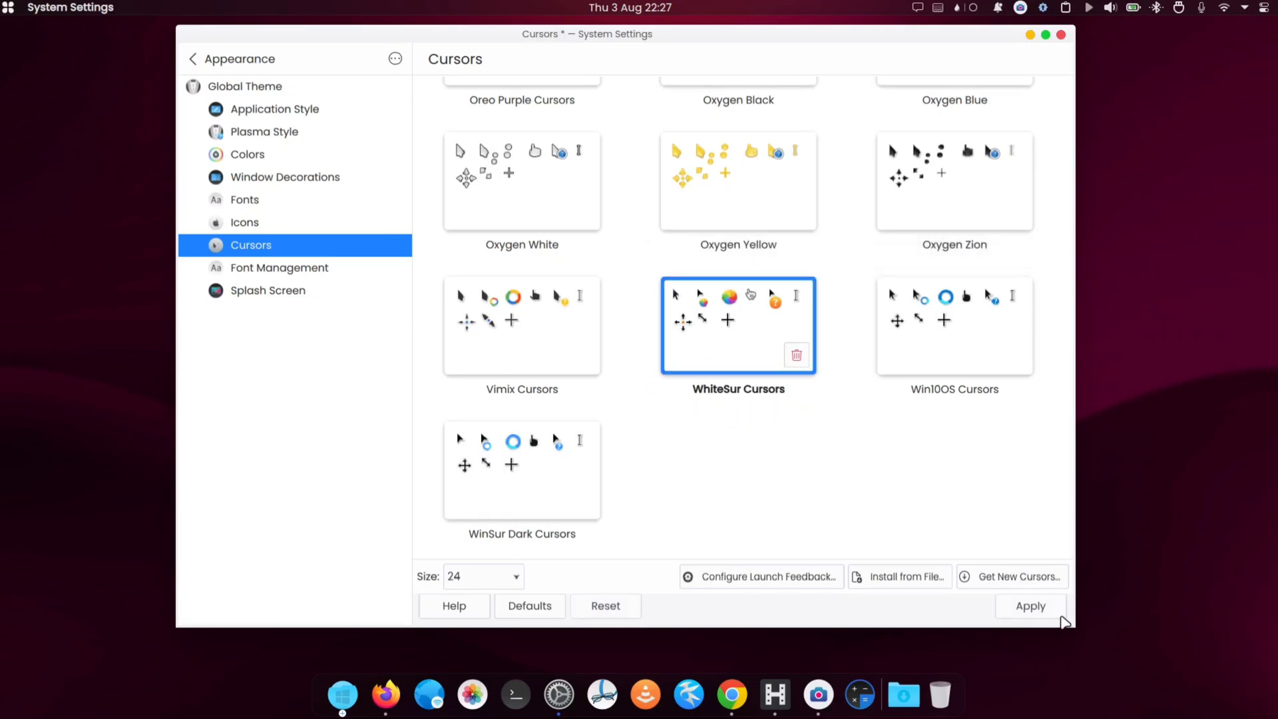
left_click(1032, 607)
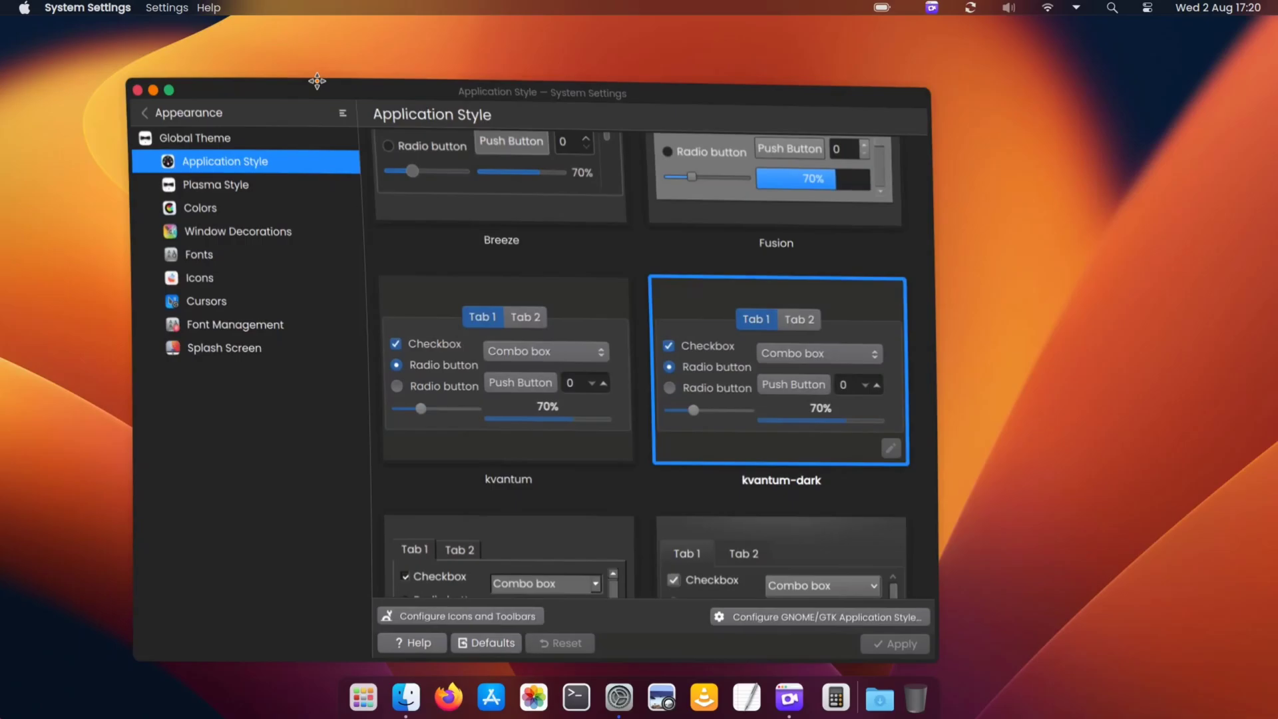
Move the System Settings window toward the centre, then minimize it.
left_click_drag(317, 81, 526, 51)
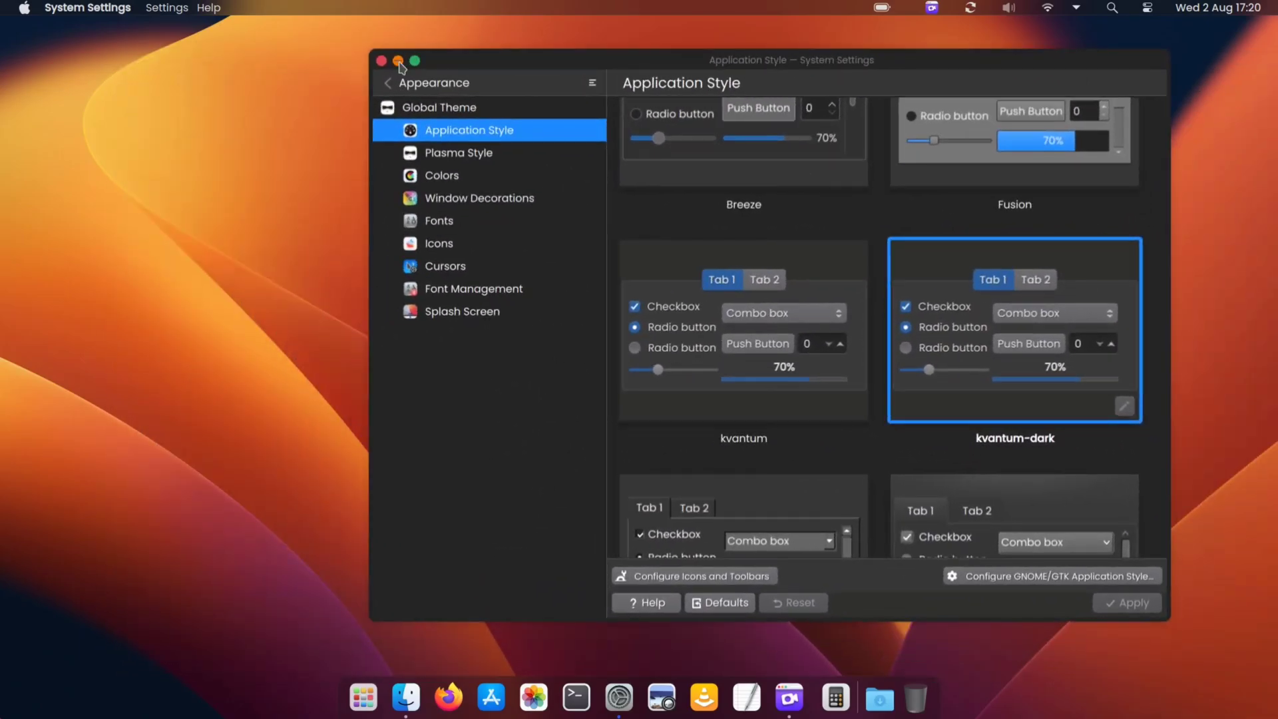
left_click(398, 62)
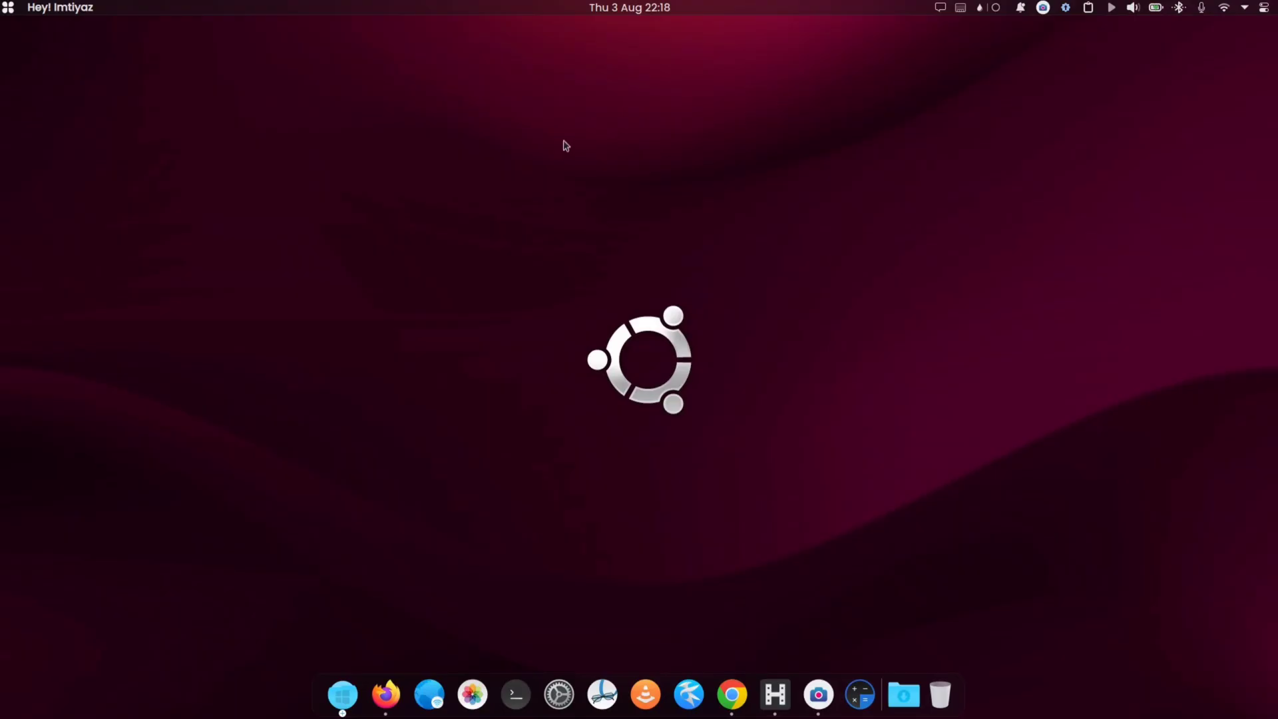